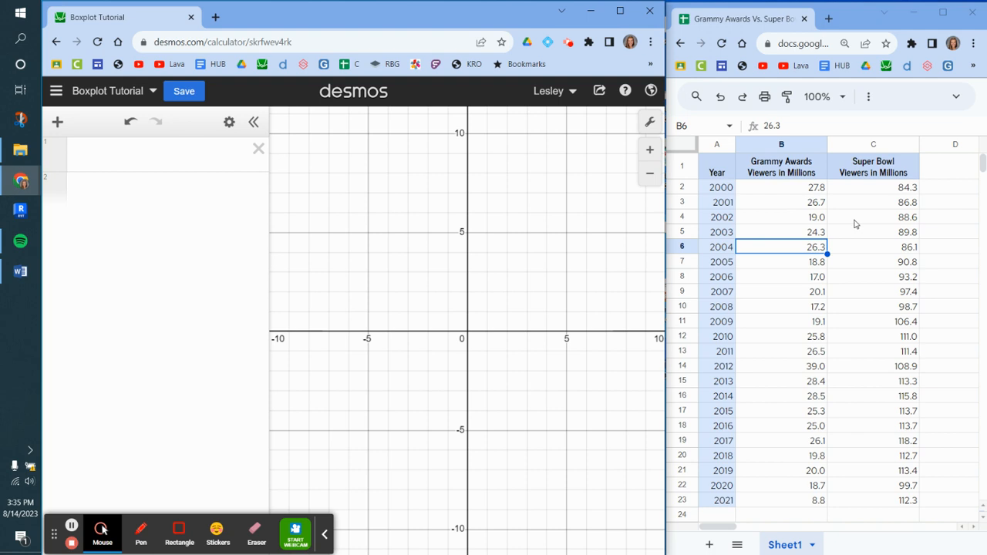
pyautogui.click(95, 152)
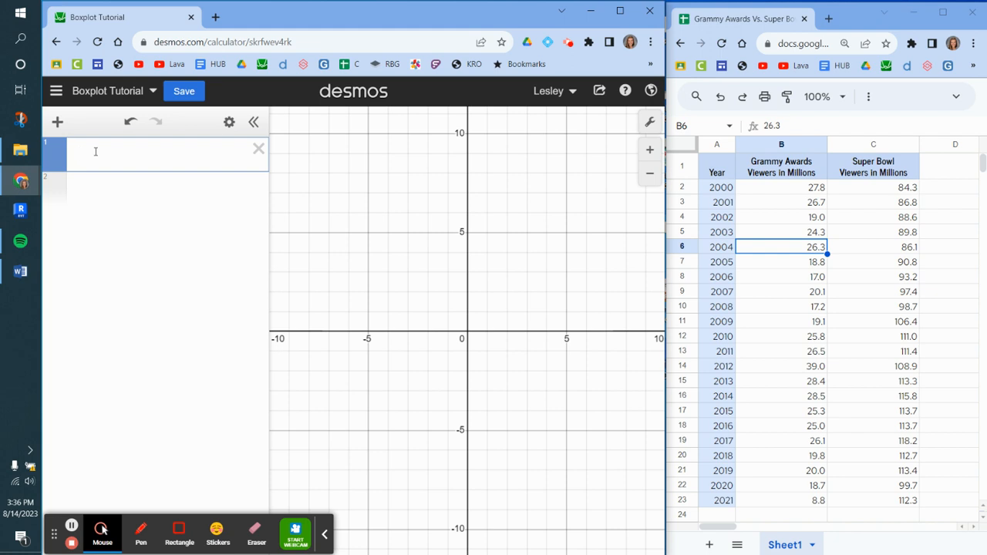
pyautogui.write('L_1')
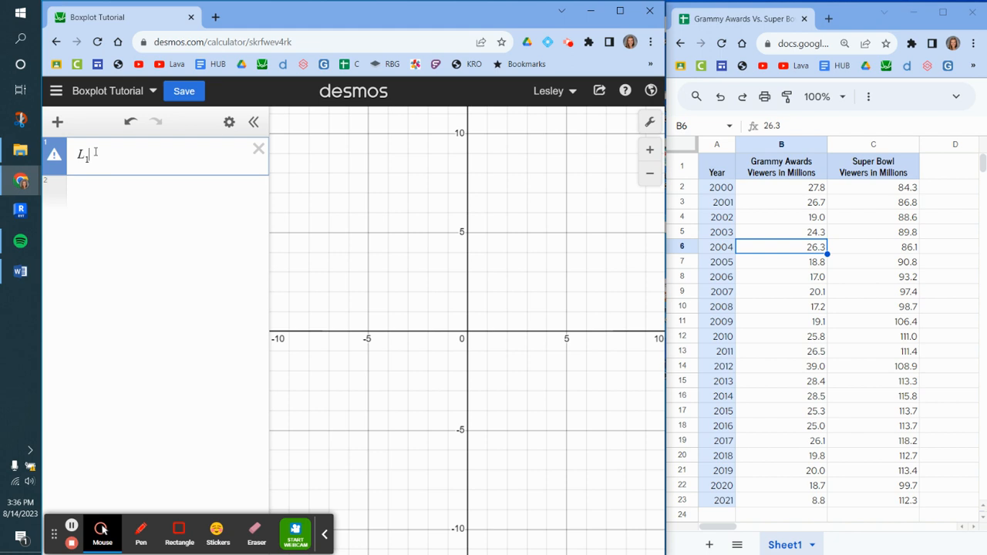
pyautogui.press('BackSpace')
pyautogui.press('BackSpace')
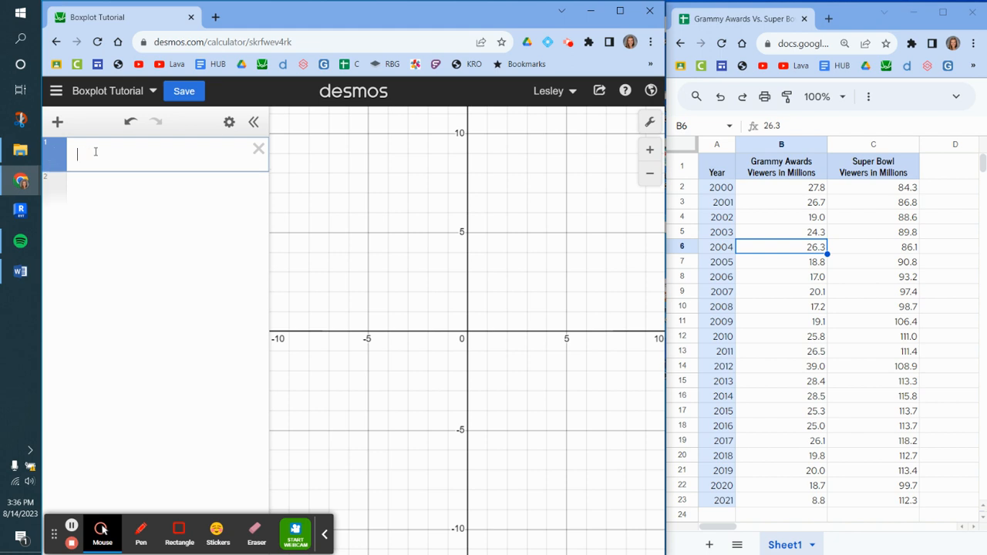
# Start an empty bracketed list named G in the first expression line
pyautogui.write('G')
pyautogui.write('[')
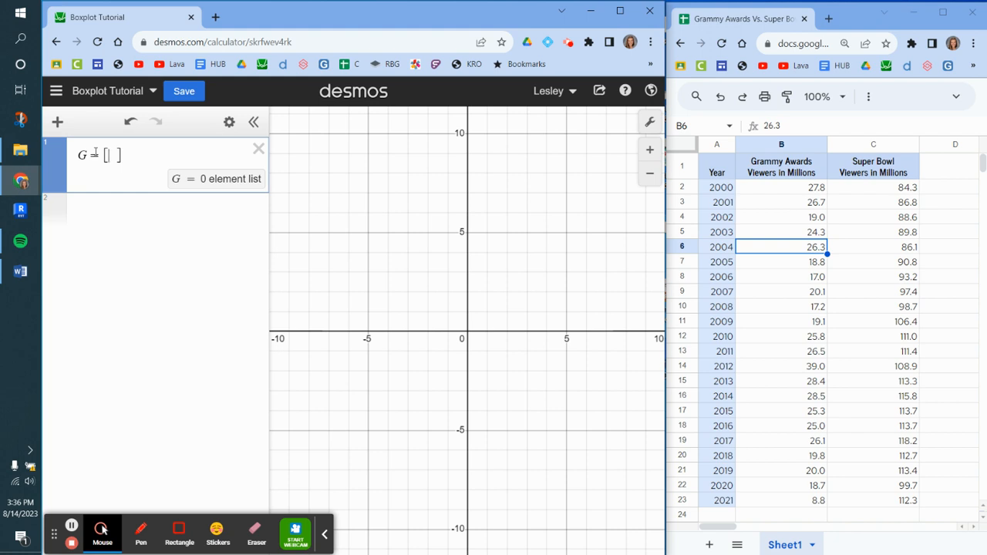
pyautogui.write('27')
pyautogui.press('BackSpace')
pyautogui.write('1.8')
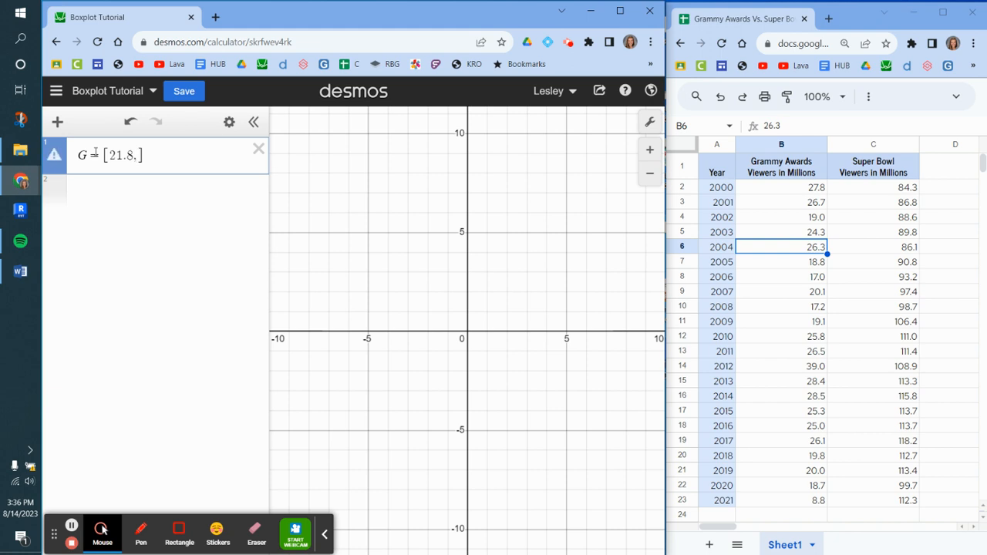
pyautogui.write(',26.7')
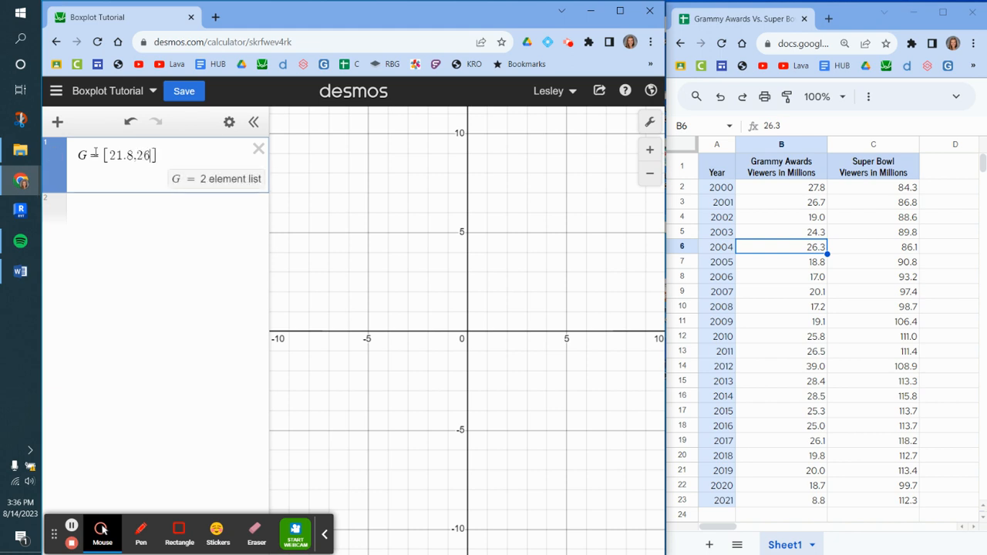
pyautogui.write(',')
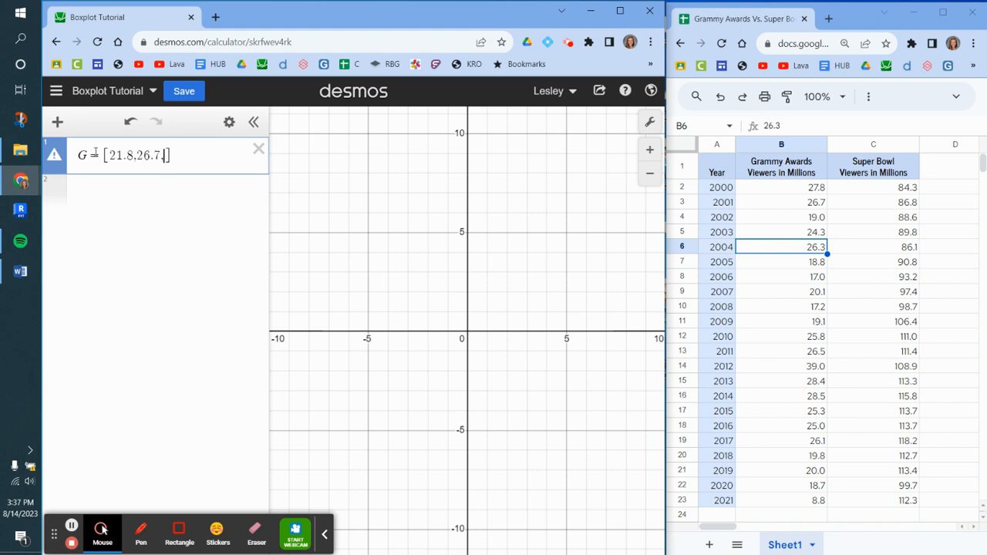
pyautogui.press('BackSpace')
pyautogui.press('BackSpace')
pyautogui.press('BackSpace')
pyautogui.press('BackSpace')
pyautogui.press('BackSpace')
pyautogui.press('BackSpace')
pyautogui.press('BackSpace')
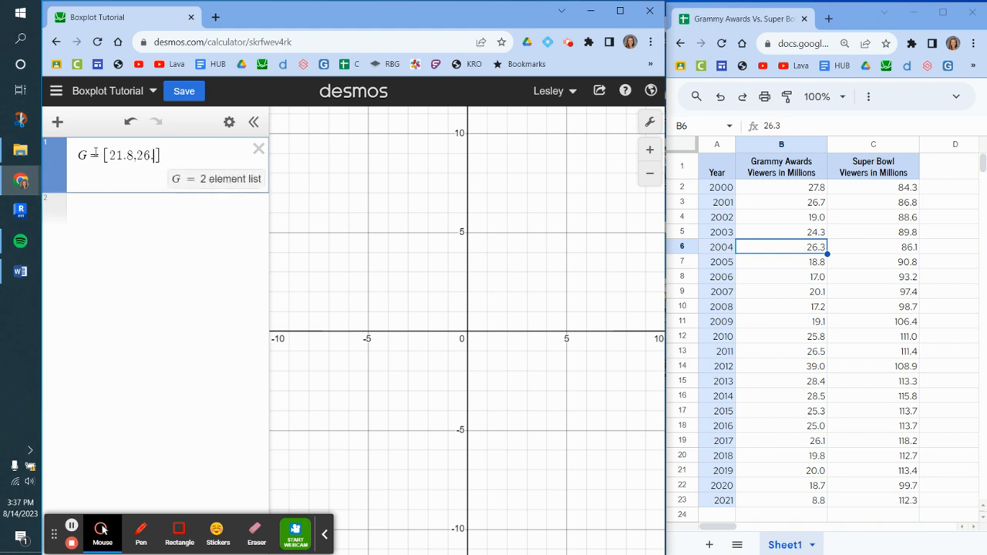
pyautogui.press('BackSpace')
pyautogui.press('BackSpace')
pyautogui.press('BackSpace')
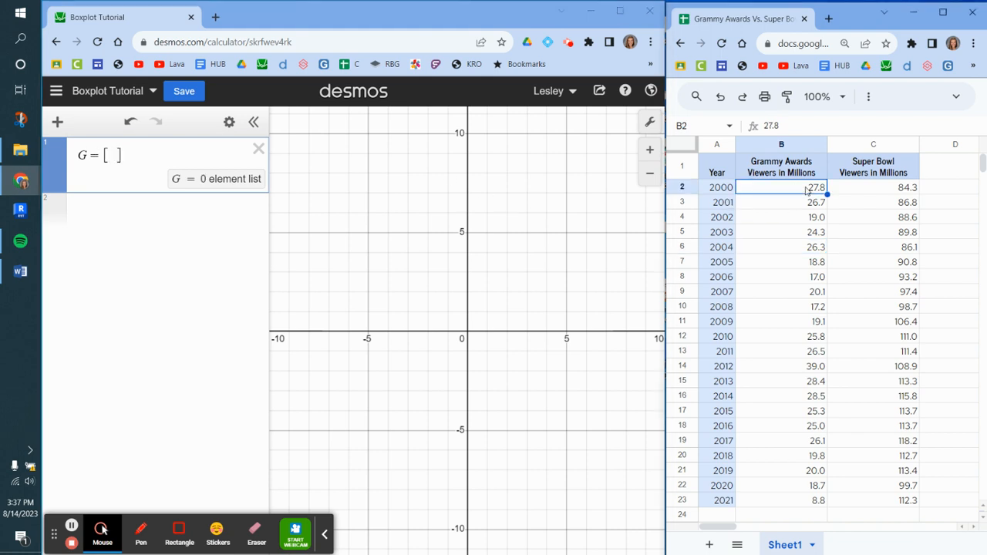
# Copy the Grammy Awards viewer values in B2:B23 of the spreadsheet and paste them into the list G expression in Desmos
pyautogui.moveTo(810, 190); pyautogui.dragTo(822, 503)
pyautogui.click(793, 456)
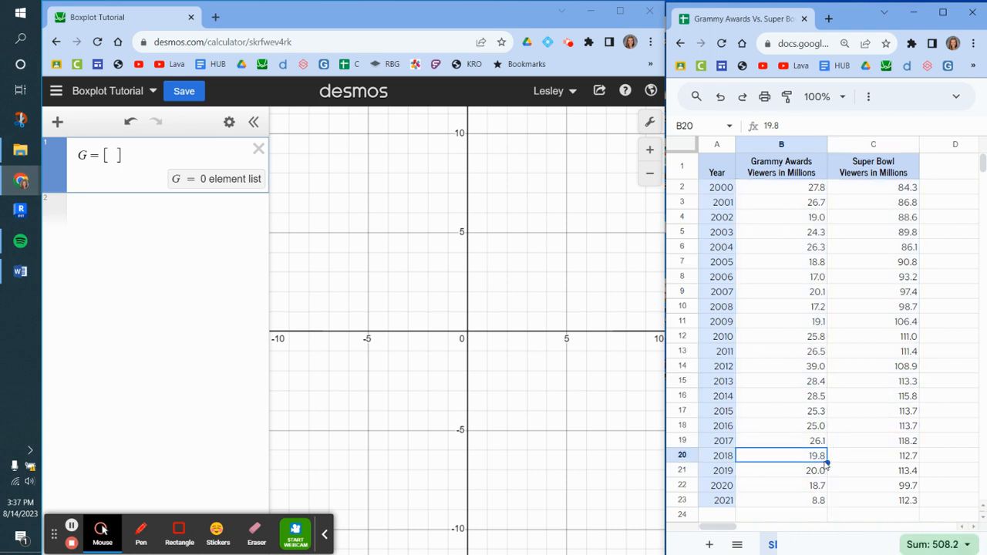
pyautogui.click(815, 189)
pyautogui.moveTo(813, 194); pyautogui.dragTo(812, 505)
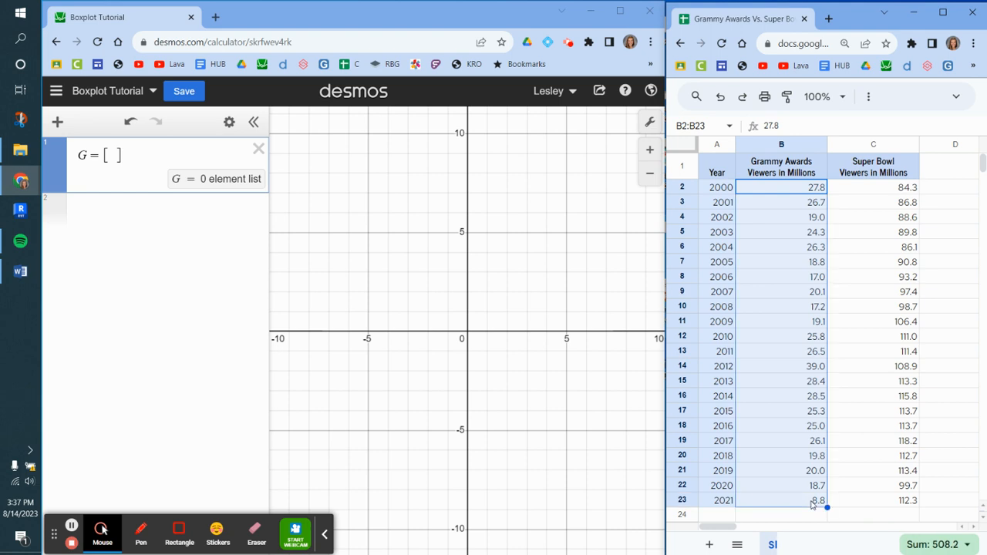
pyautogui.hotkey('ctrl', 'c')
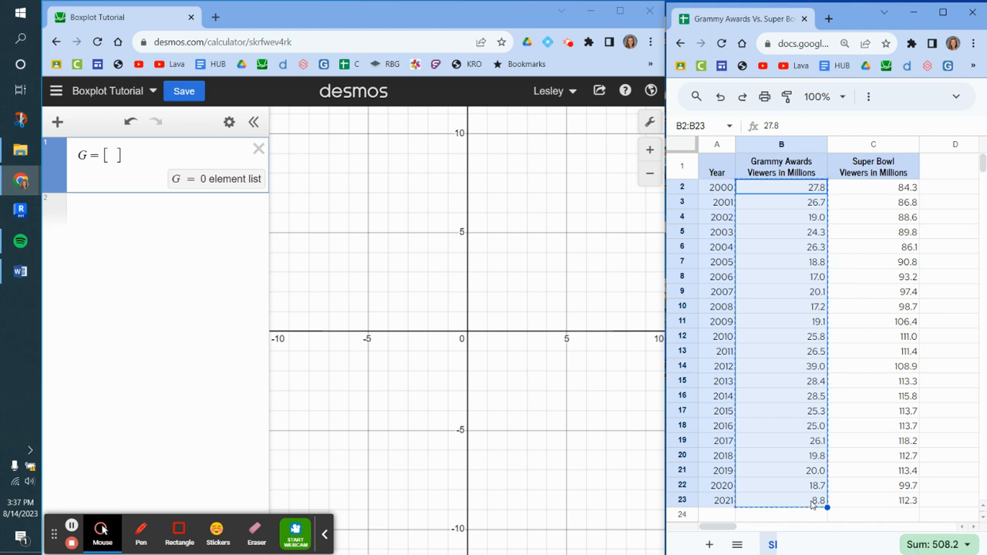
pyautogui.click(113, 155)
pyautogui.hotkey('ctrl', 'v')
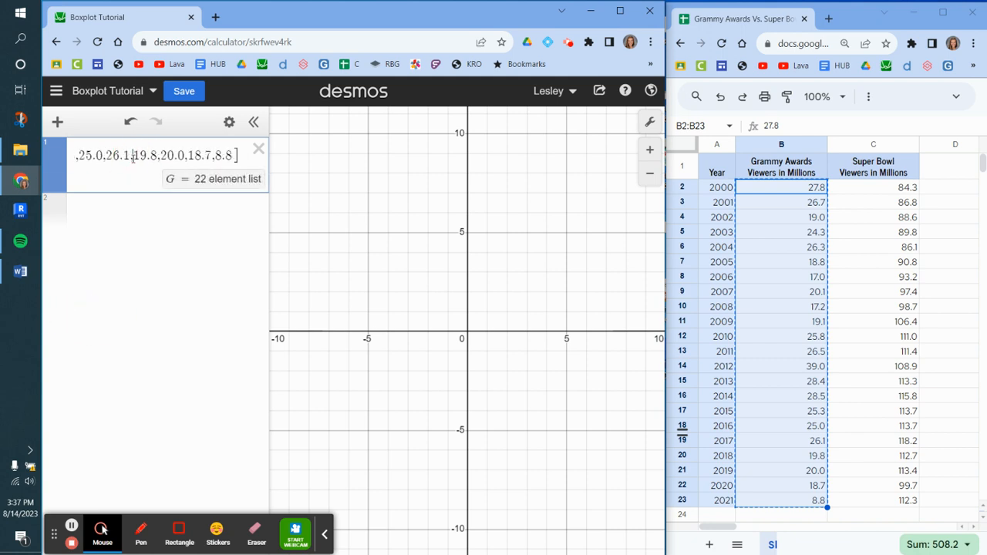
# Remove the extra empty brackets in front of the pasted values in list G
pyautogui.press('Left')
pyautogui.press('Left')
pyautogui.press('Left')
pyautogui.press('Left')
pyautogui.press('Left')
pyautogui.press('Left')
pyautogui.press('Left')
pyautogui.press('Left')
pyautogui.press('Left')
pyautogui.press('Left')
pyautogui.press('Left')
pyautogui.press('Left')
pyautogui.press('Left')
pyautogui.press('Left')
pyautogui.press('Left')
pyautogui.press('Left')
pyautogui.press('Left')
pyautogui.press('Left')
pyautogui.press('Left')
pyautogui.press('Left')
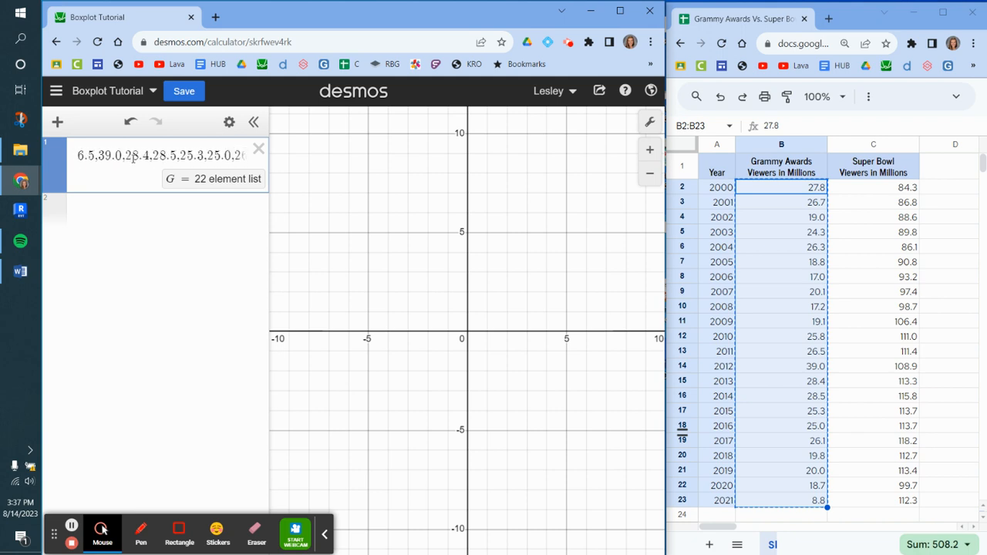
pyautogui.press('Left')
pyautogui.press('Left')
pyautogui.press('Left')
pyautogui.press('Left')
pyautogui.press('Left')
pyautogui.press('Left')
pyautogui.press('Left')
pyautogui.press('Left')
pyautogui.press('Left')
pyautogui.press('Left')
pyautogui.press('Left')
pyautogui.press('Left')
pyautogui.press('Left')
pyautogui.press('Left')
pyautogui.press('Left')
pyautogui.press('Left')
pyautogui.press('Left')
pyautogui.press('Left')
pyautogui.press('Left')
pyautogui.press('Left')
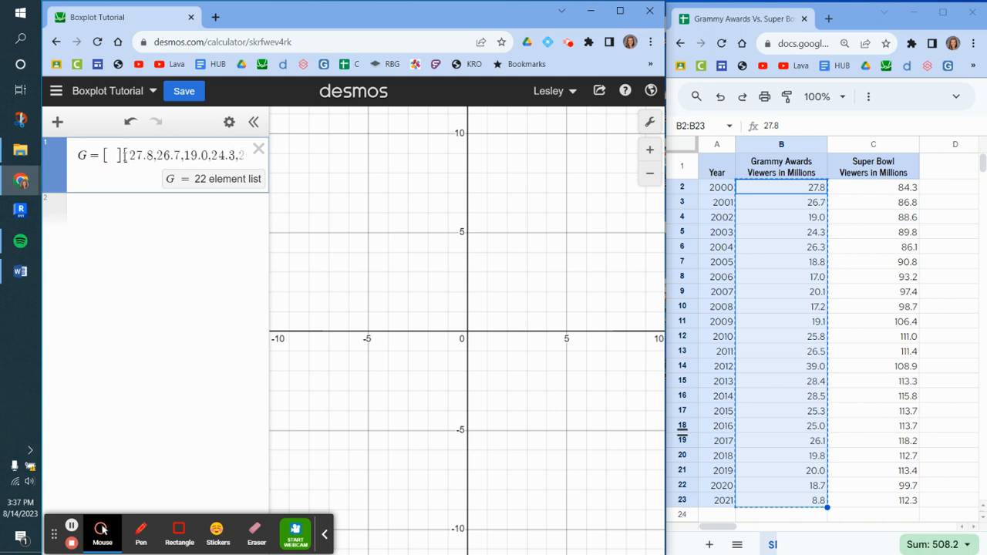
pyautogui.click(122, 156)
pyautogui.press('BackSpace')
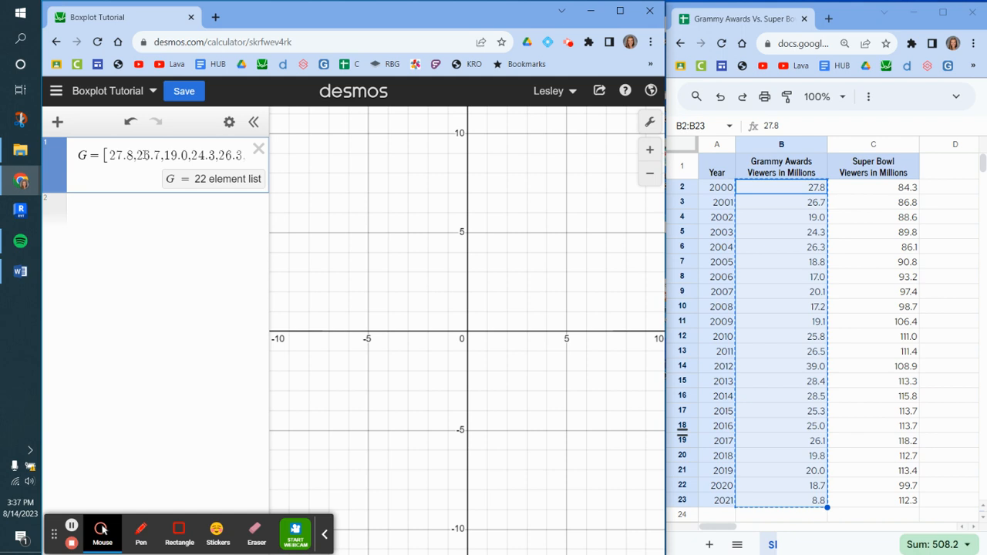
# Examine the values in list G from its beginning through to its end
pyautogui.press('Right')
pyautogui.press('Right')
pyautogui.press('Right')
pyautogui.press('Right')
pyautogui.press('Right')
pyautogui.press('Right')
pyautogui.press('Right')
pyautogui.press('Right')
pyautogui.press('Right')
pyautogui.press('Right')
pyautogui.press('Right')
pyautogui.press('Right')
pyautogui.press('Right')
pyautogui.press('Right')
pyautogui.press('Right')
pyautogui.press('Right')
pyautogui.press('Right')
pyautogui.press('Right')
pyautogui.press('Right')
pyautogui.press('Right')
pyautogui.press('Right')
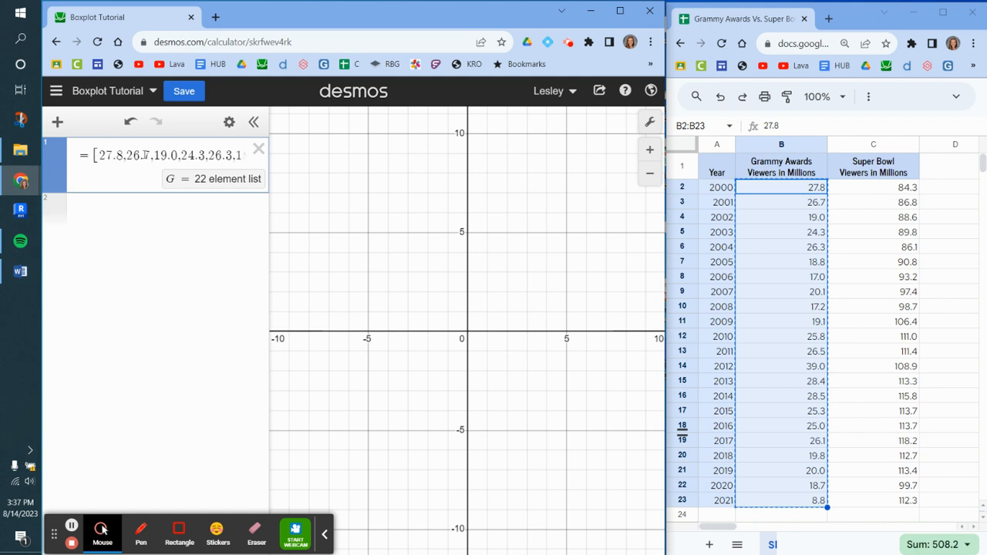
pyautogui.press('Right')
pyautogui.press('Right')
pyautogui.press('Right')
pyautogui.press('Right')
pyautogui.press('Right')
pyautogui.press('Right')
pyautogui.press('Right')
pyautogui.press('Right')
pyautogui.press('Right')
pyautogui.press('Right')
pyautogui.press('Right')
pyautogui.press('Right')
pyautogui.press('Right')
pyautogui.press('Right')
pyautogui.press('Right')
pyautogui.press('Right')
pyautogui.press('Right')
pyautogui.press('Right')
pyautogui.press('Right')
pyautogui.press('Right')
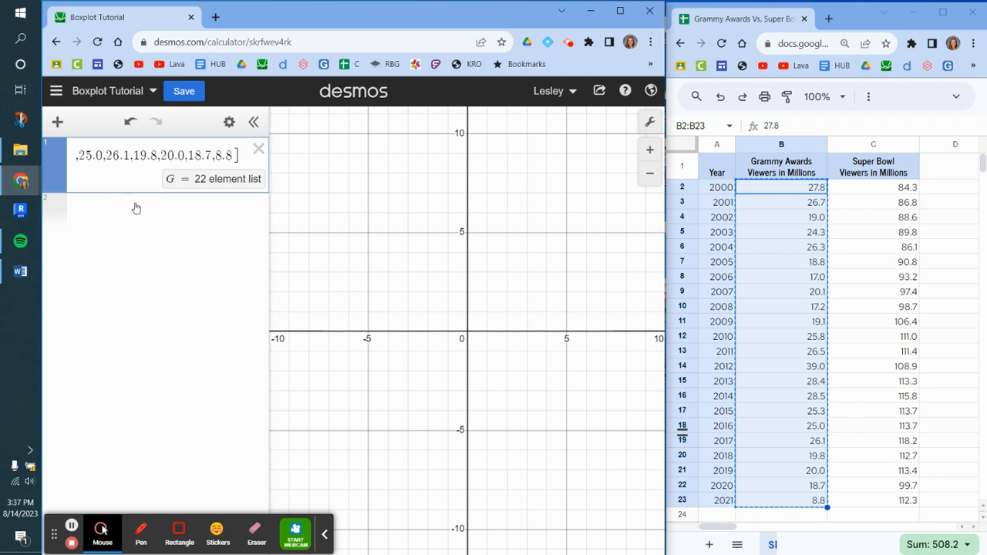
# Define list S in the second expression line with the Super Bowl viewer values copied from C2:C23 of the spreadsheet
pyautogui.click(111, 209)
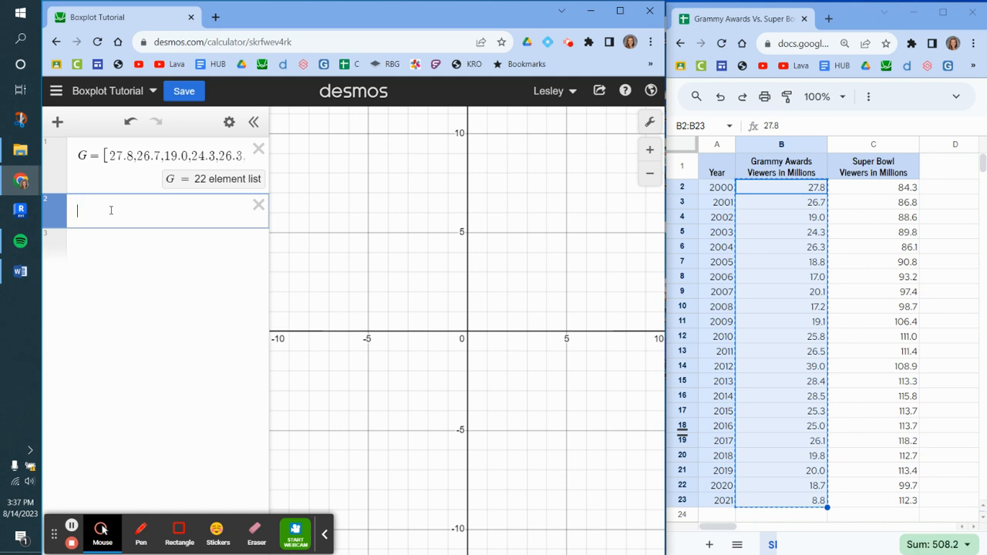
pyautogui.write('S=')
pyautogui.click(865, 193)
pyautogui.moveTo(866, 193); pyautogui.dragTo(869, 501)
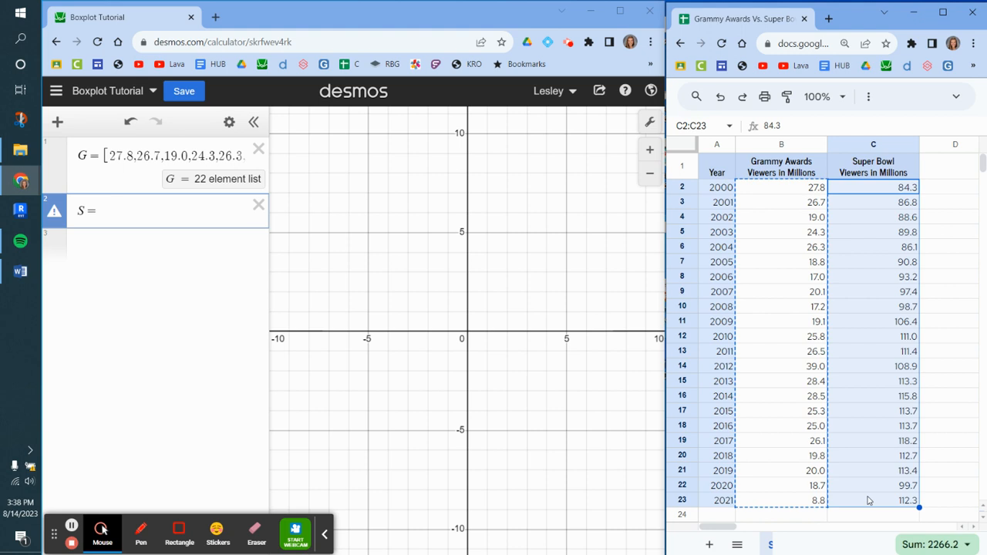
pyautogui.hotkey('ctrl', 'c')
pyautogui.click(115, 215)
pyautogui.write('[')
pyautogui.hotkey('ctrl', 'v')
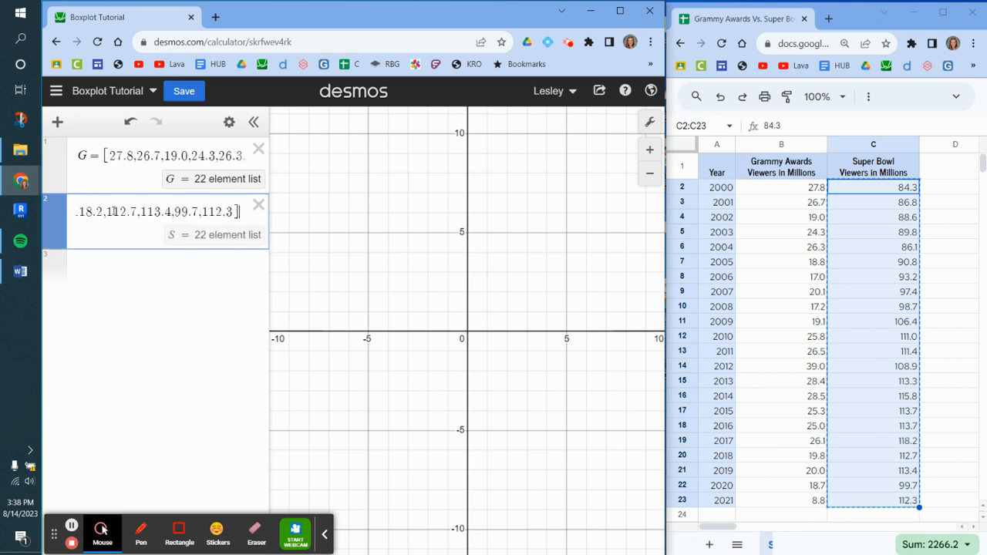
# Examine the values in list S from its end back to its beginning
pyautogui.press('Left')
pyautogui.press('Left')
pyautogui.press('Left')
pyautogui.press('Left')
pyautogui.press('Left')
pyautogui.press('Left')
pyautogui.press('Left')
pyautogui.press('Left')
pyautogui.press('Left')
pyautogui.press('Left')
pyautogui.press('Left')
pyautogui.press('Left')
pyautogui.press('Left')
pyautogui.press('Left')
pyautogui.press('Left')
pyautogui.press('Left')
pyautogui.press('Left')
pyautogui.press('Left')
pyautogui.press('Left')
pyautogui.press('Left')
pyautogui.press('Left')
pyautogui.press('Left')
pyautogui.press('Left')
pyautogui.press('Left')
pyautogui.press('Left')
pyautogui.press('Left')
pyautogui.press('Left')
pyautogui.press('Left')
pyautogui.press('Left')
pyautogui.press('Left')
pyautogui.press('Left')
pyautogui.press('Left')
pyautogui.press('Left')
pyautogui.press('Left')
pyautogui.press('Left')
pyautogui.press('Left')
pyautogui.press('Left')
pyautogui.press('Left')
pyautogui.press('Left')
pyautogui.press('Left')
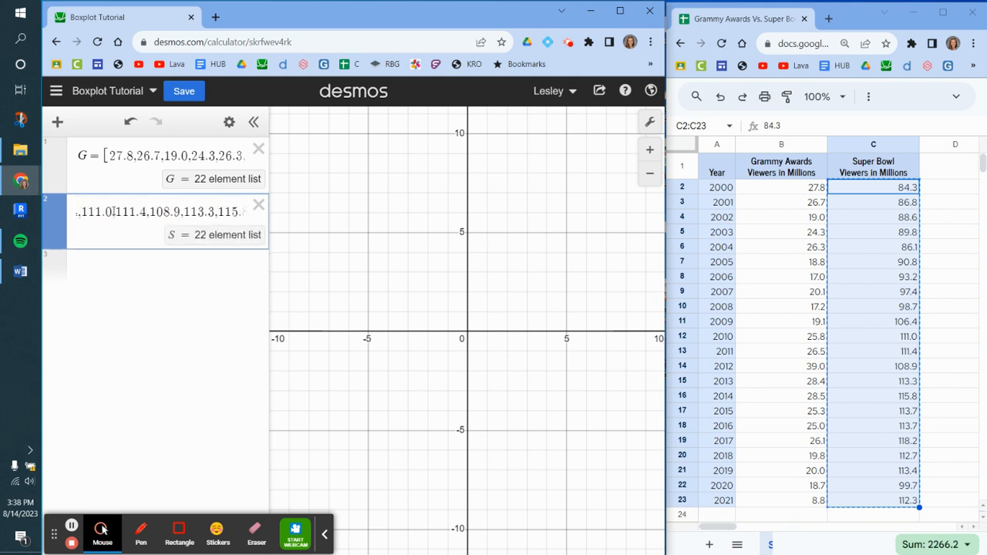
pyautogui.press('Left')
pyautogui.press('Left')
pyautogui.press('Left')
pyautogui.press('Left')
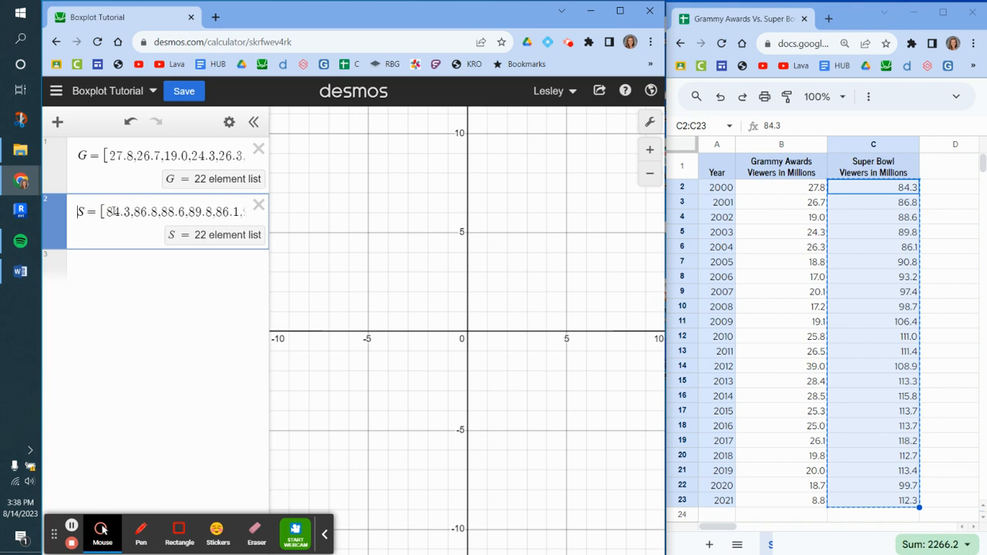
# Plot the Grammy Awards data with boxplot(G) on the third expression line, keeping outliers excluded
pyautogui.click(88, 267)
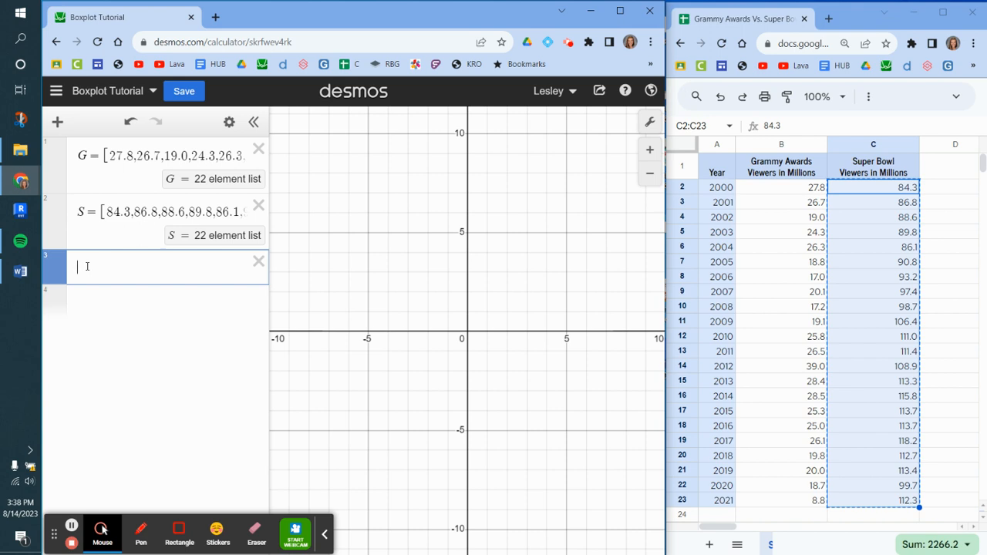
pyautogui.write('box')
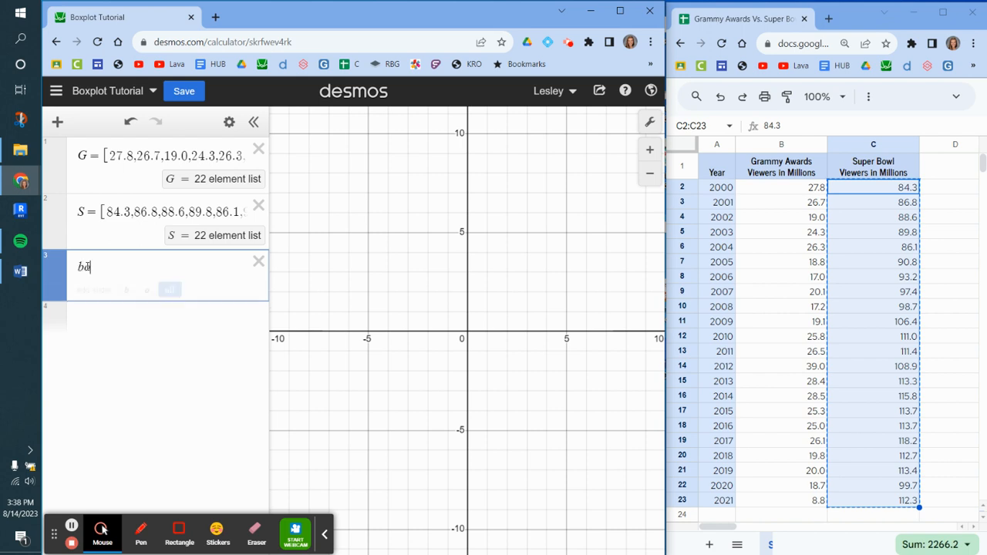
pyautogui.write('plot')
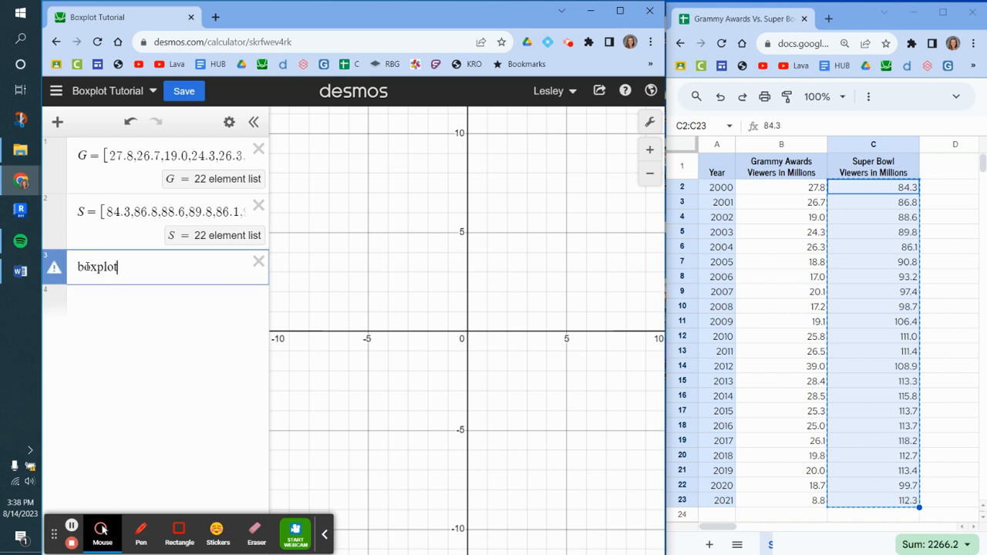
pyautogui.press('BackSpace')
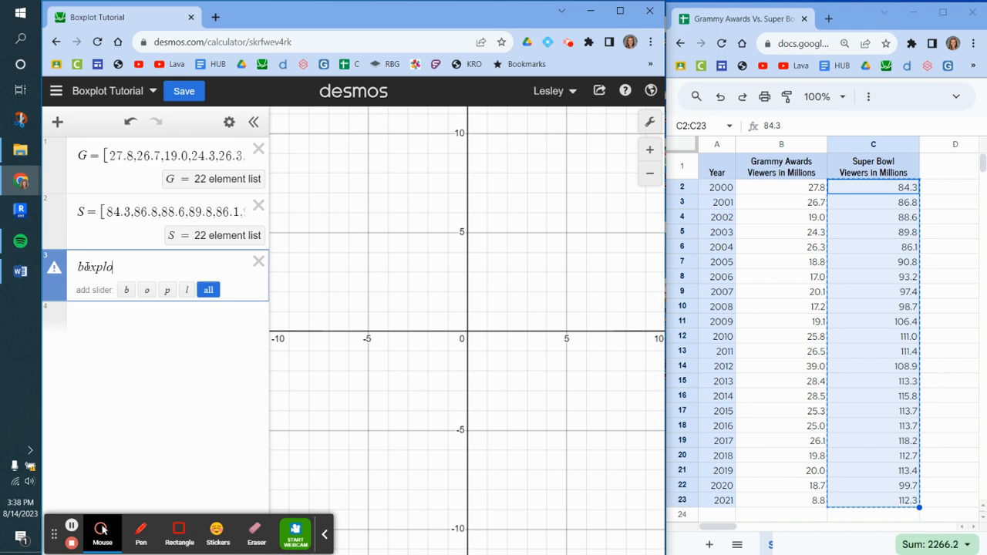
pyautogui.write('t')
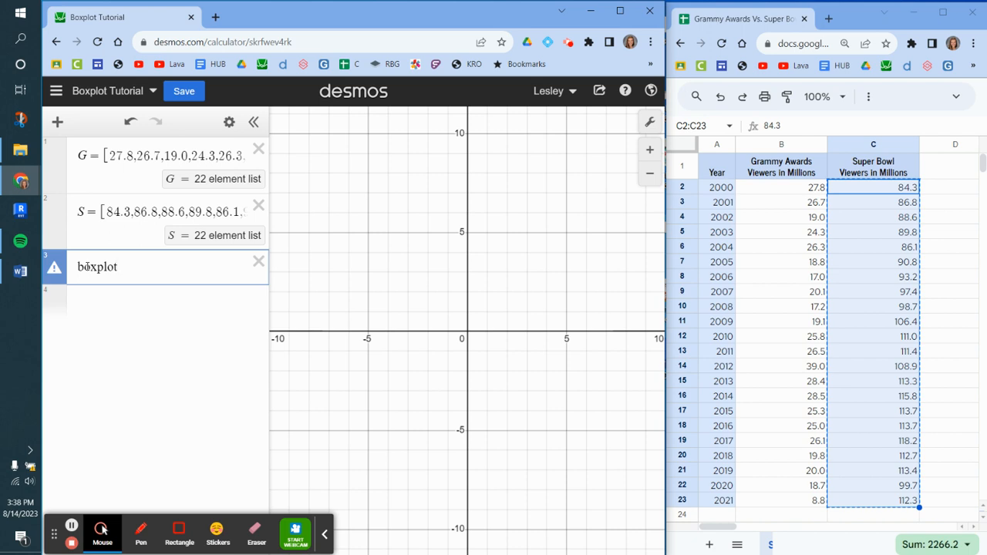
pyautogui.write('(')
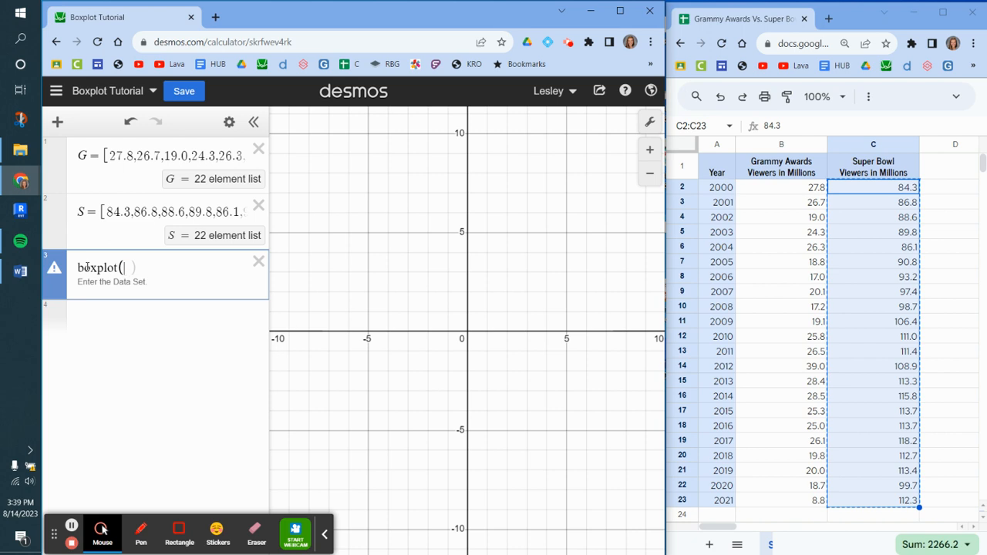
pyautogui.write('G')
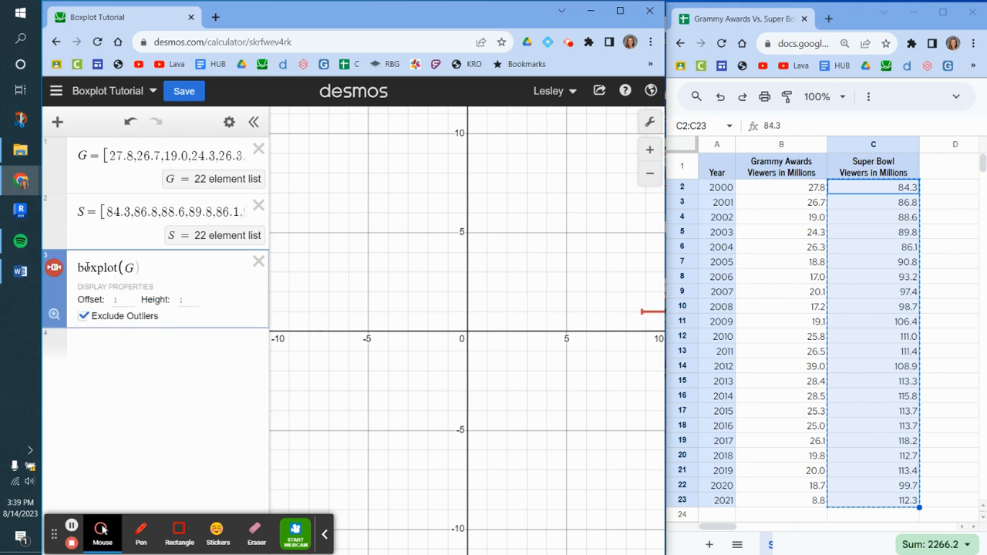
pyautogui.write(')')
pyautogui.click(54, 316)
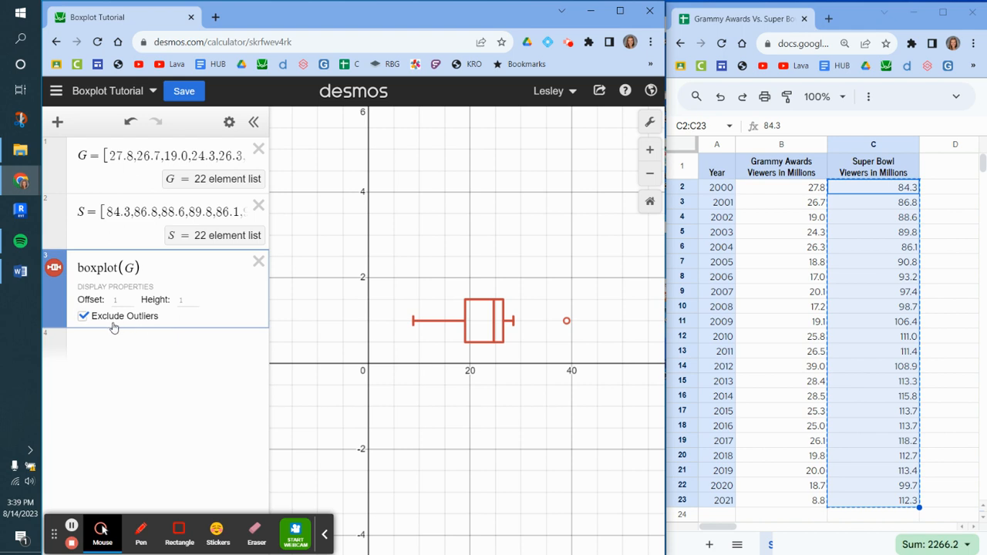
pyautogui.click(84, 317)
pyautogui.click(84, 318)
# Plot the Super Bowl data with boxplot(S) on the fourth expression line
pyautogui.click(89, 344)
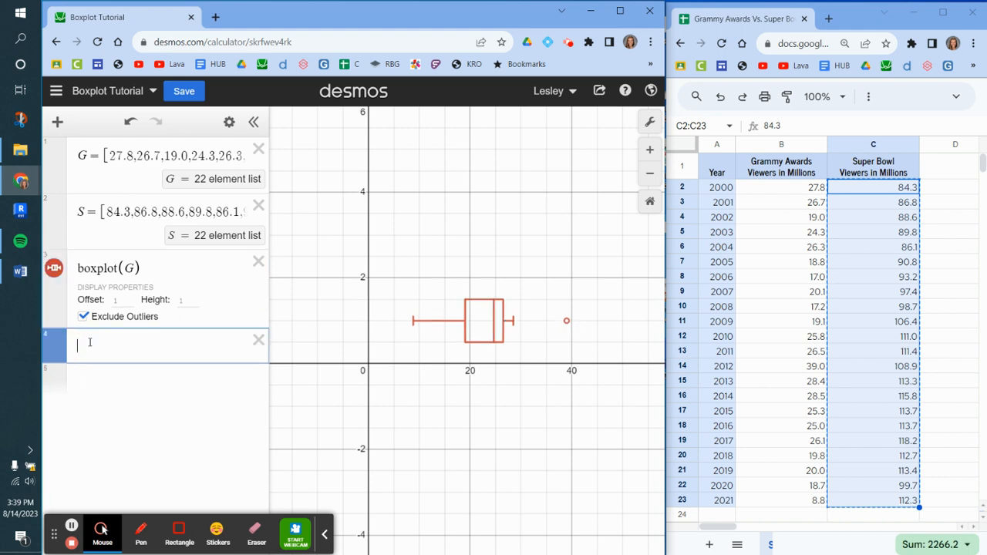
pyautogui.write('bo')
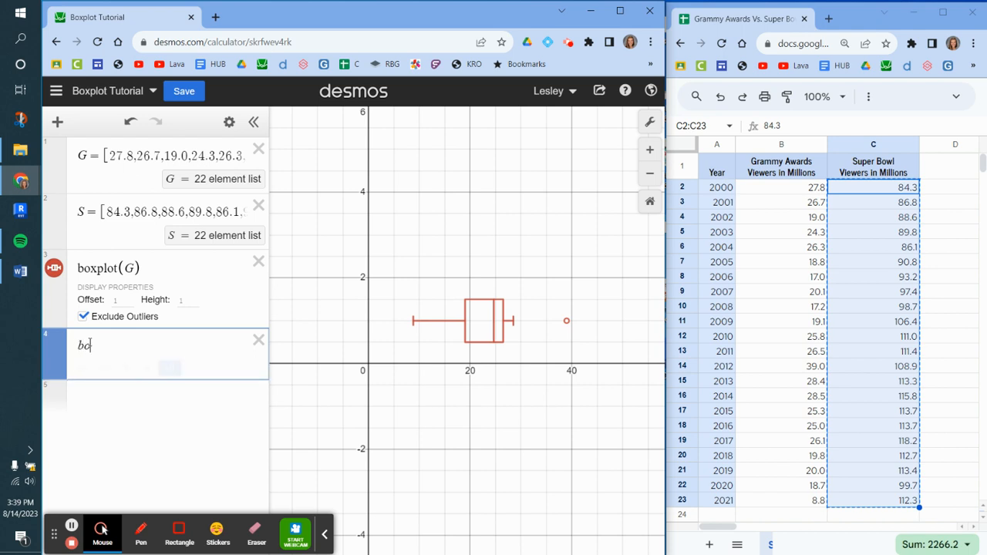
pyautogui.write('xplot')
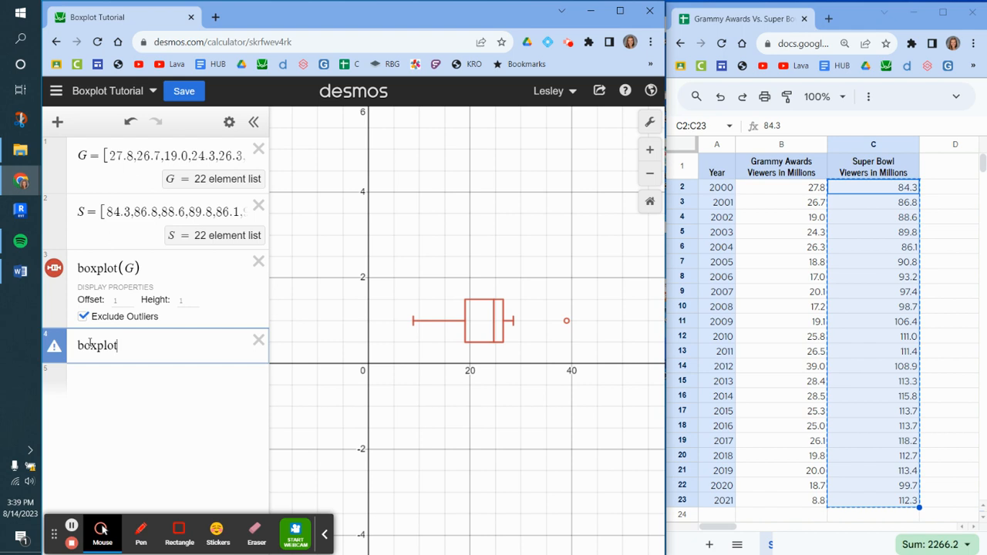
pyautogui.write('(S')
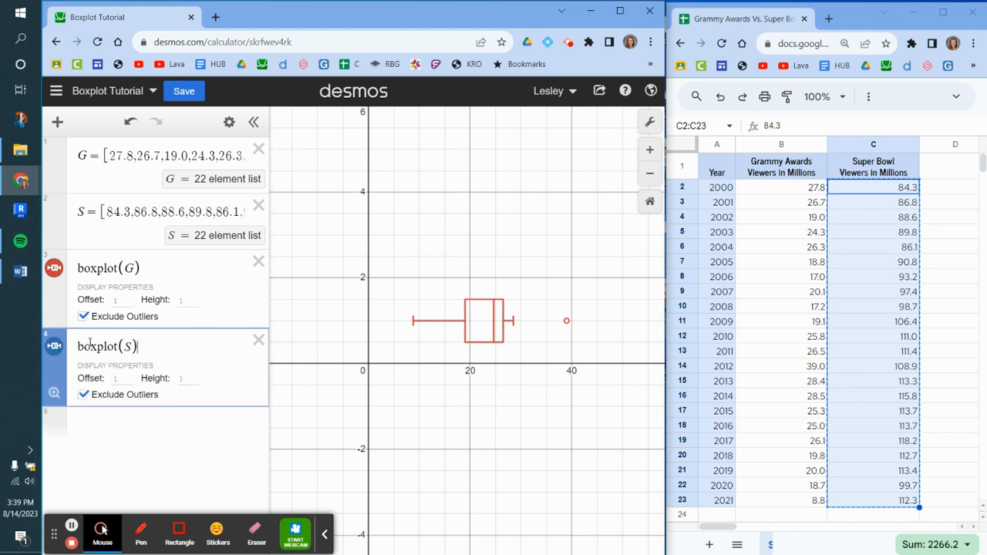
pyautogui.click(139, 474)
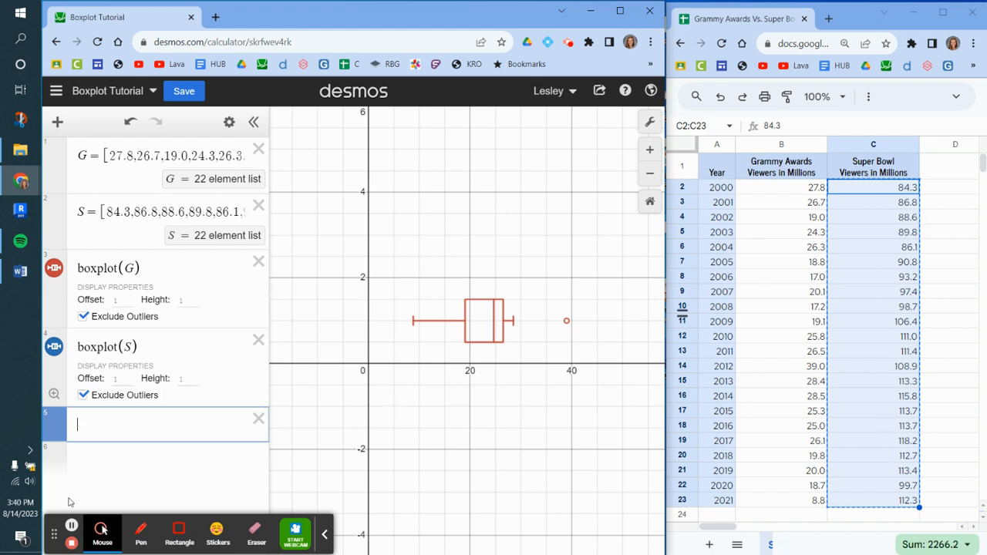
pyautogui.click(54, 394)
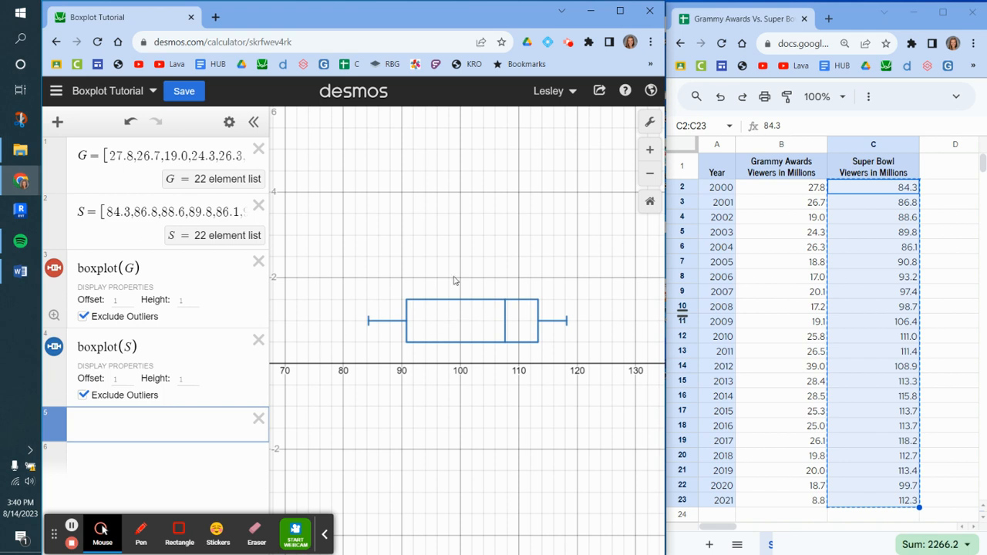
pyautogui.click(650, 174)
pyautogui.click(651, 174)
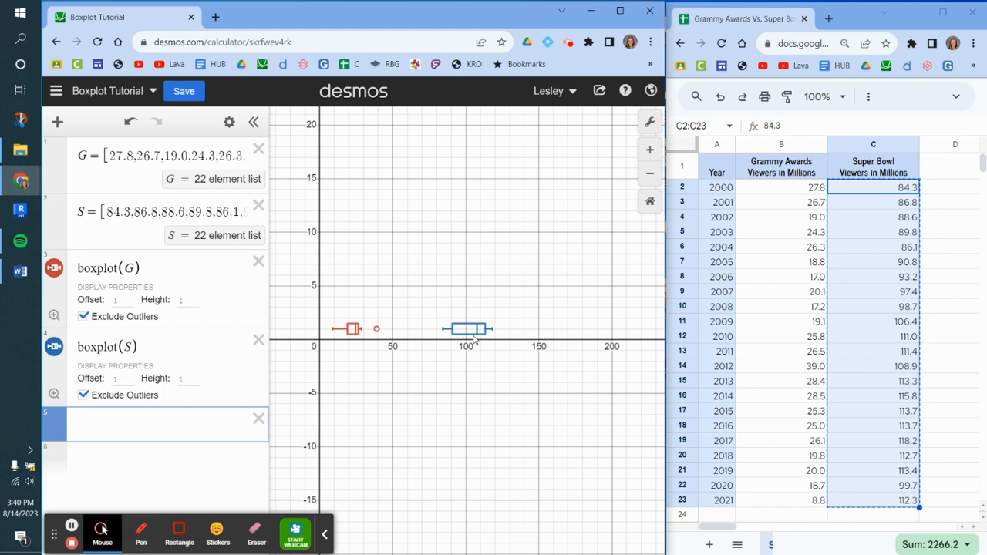
# Set the offset of the Super Bowl boxplot to 2
pyautogui.click(118, 379)
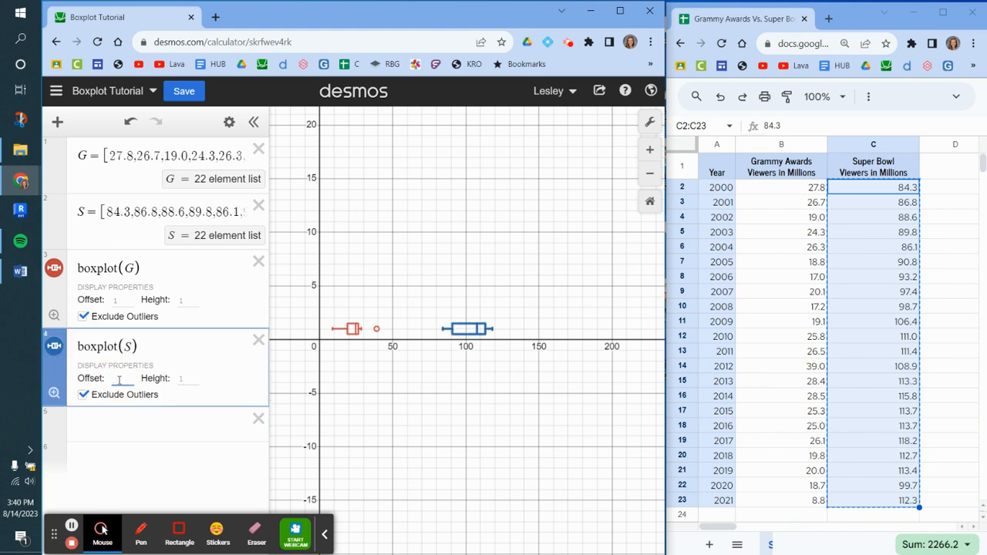
pyautogui.press('BackSpace')
pyautogui.write('2')
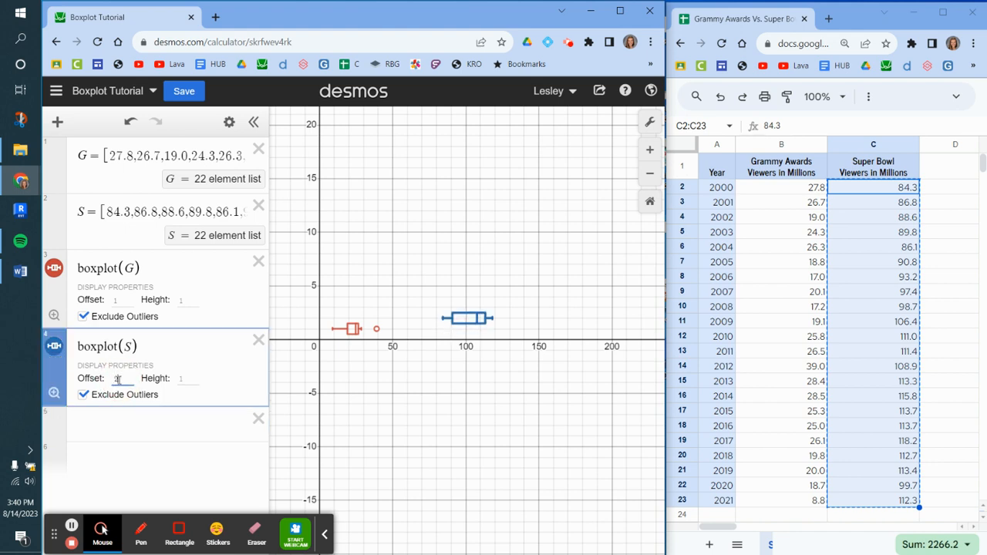
pyautogui.press('Return')
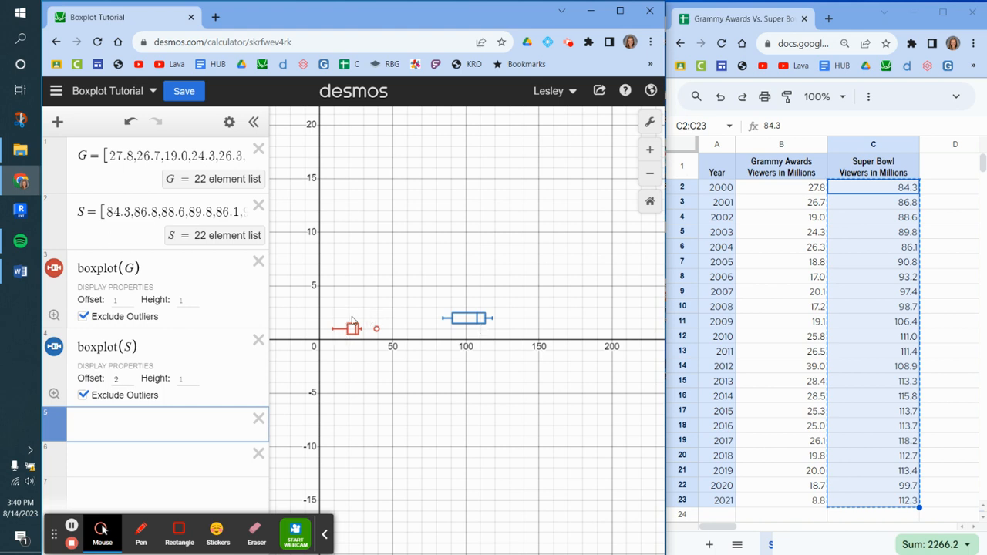
pyautogui.click(120, 379)
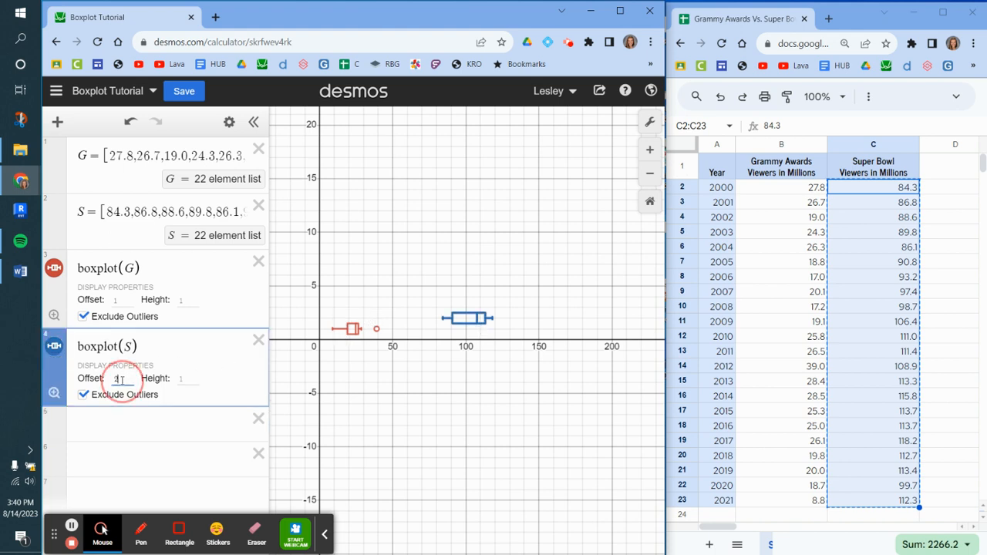
pyautogui.click(138, 421)
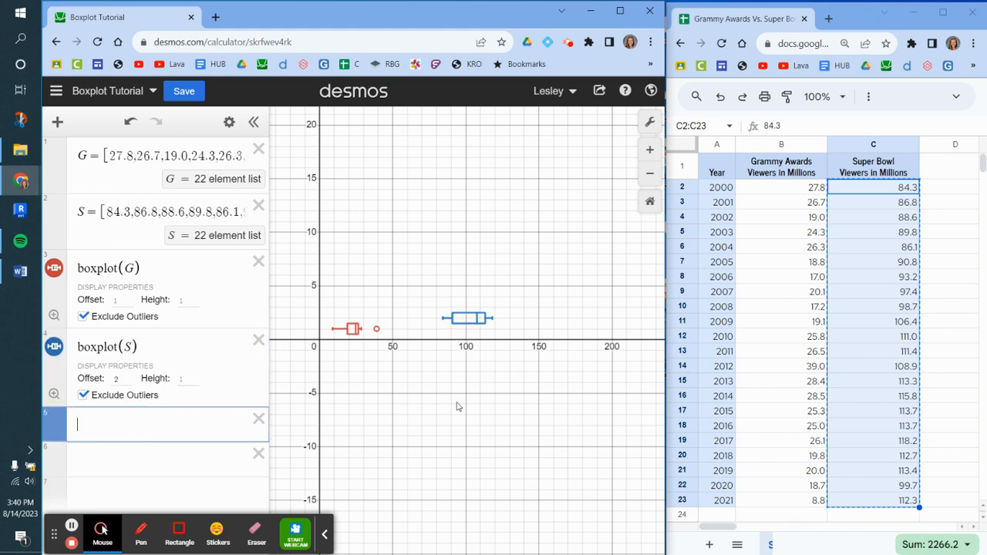
# Examine the Grammy Awards and Super Bowl boxplots side by side, checking their whiskers, box edges and any outliers
pyautogui.scroll(4, 431, 378)
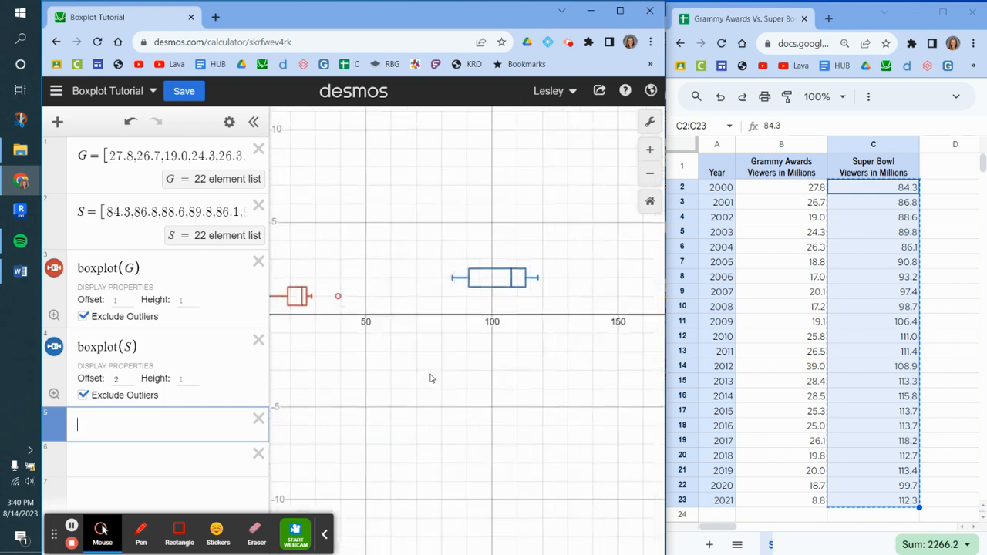
pyautogui.click(431, 378)
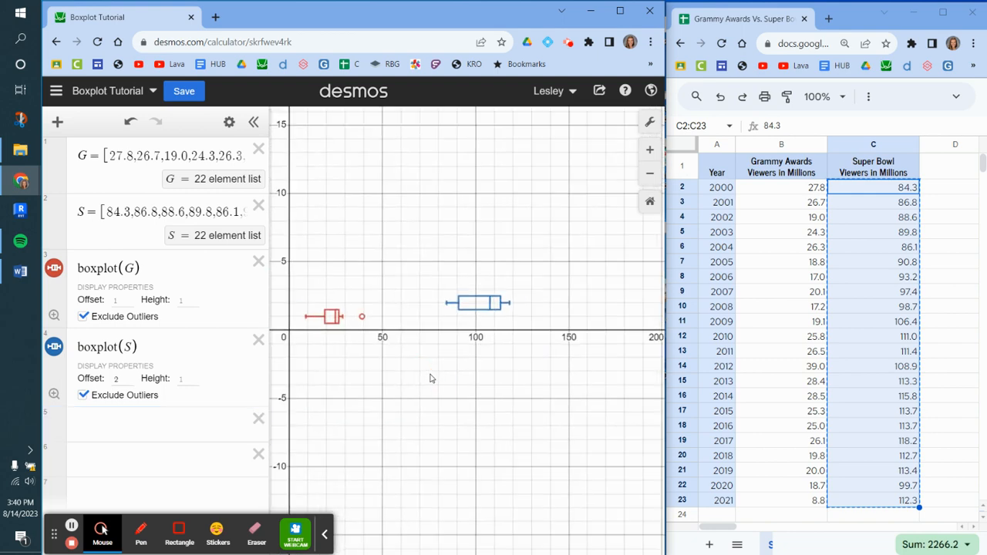
pyautogui.scroll(5, 431, 378)
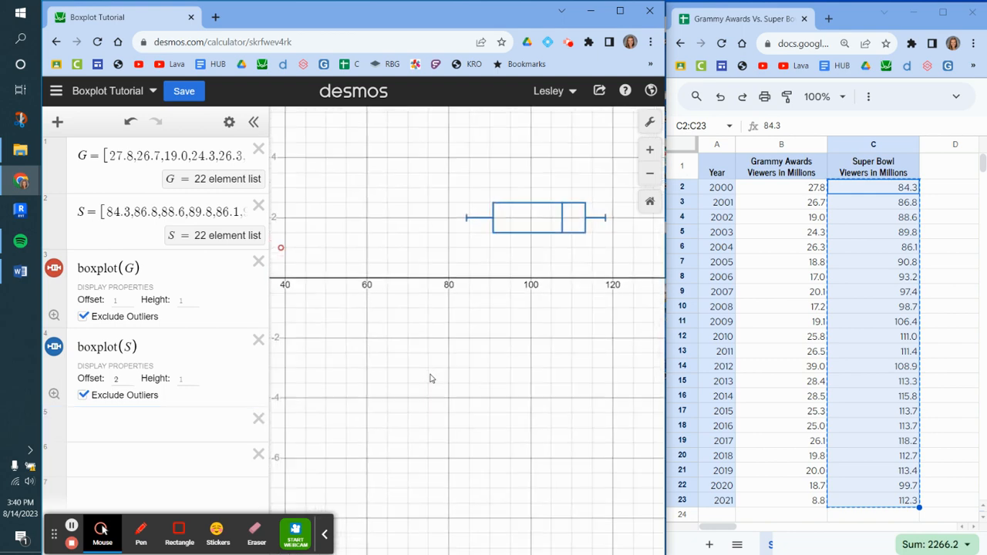
pyautogui.click(649, 172)
pyautogui.moveTo(361, 307); pyautogui.dragTo(416, 310)
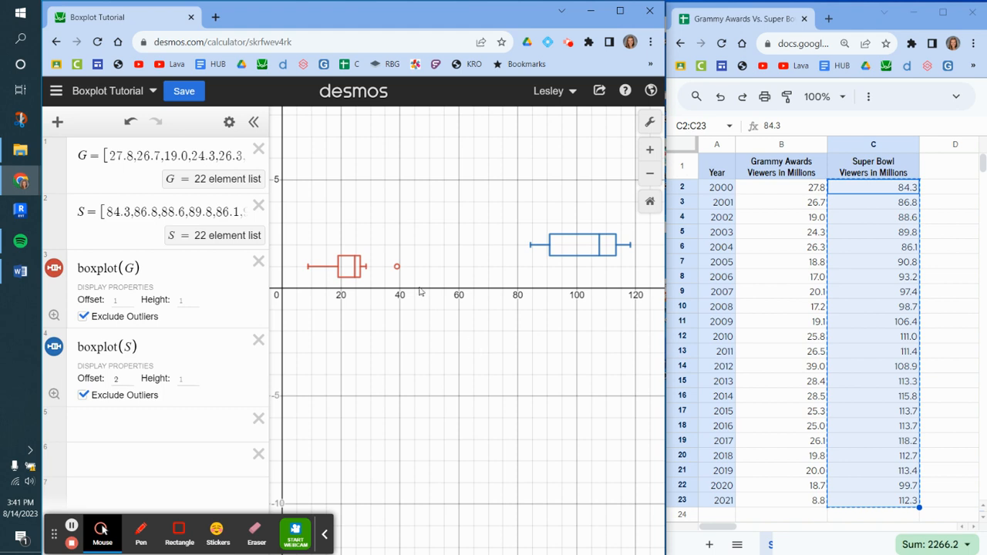
pyautogui.click(339, 274)
pyautogui.click(310, 267)
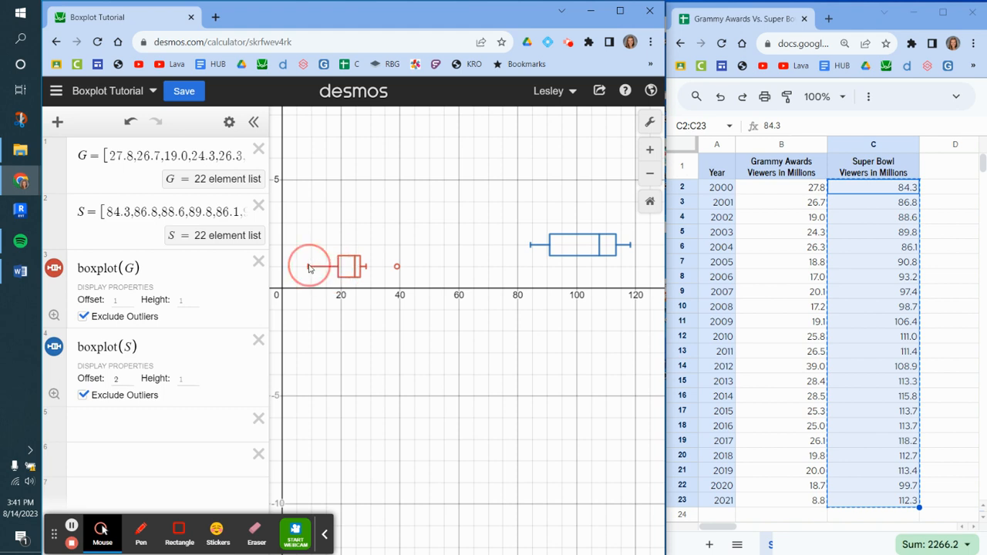
pyautogui.click(532, 245)
pyautogui.click(551, 248)
pyautogui.click(617, 254)
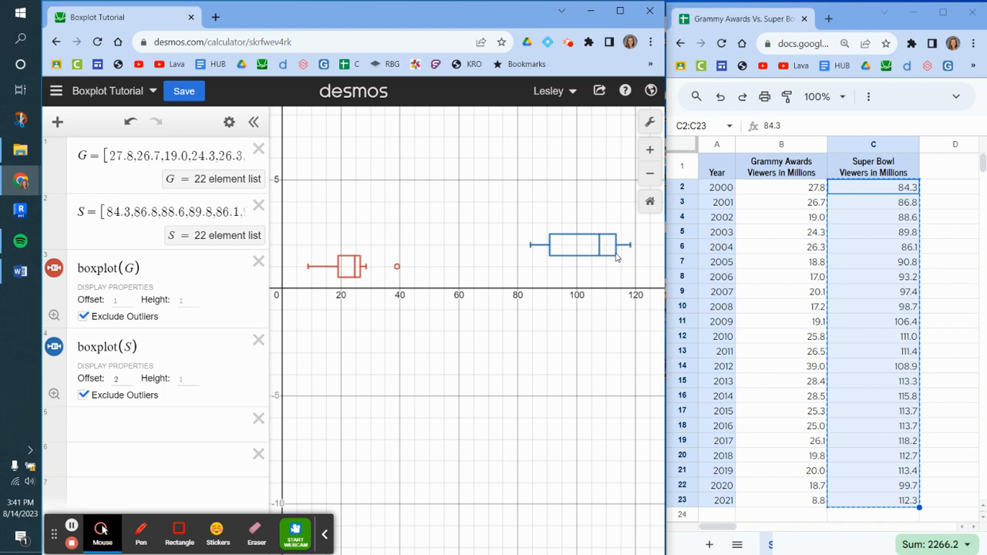
pyautogui.click(617, 256)
pyautogui.click(616, 256)
# Calculate the median of the Grammy Awards data with median(G) on the fifth expression line
pyautogui.click(103, 425)
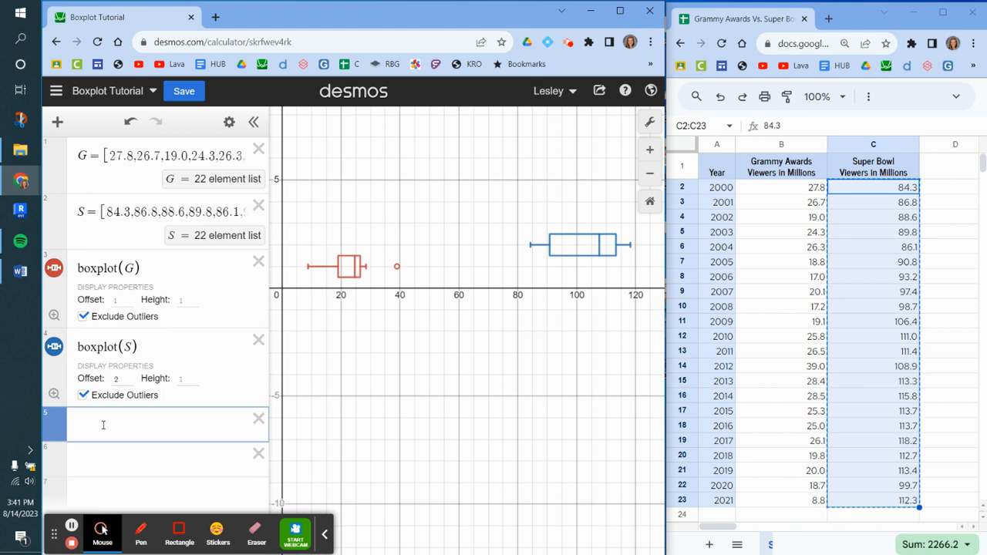
pyautogui.write('median')
pyautogui.write('(')
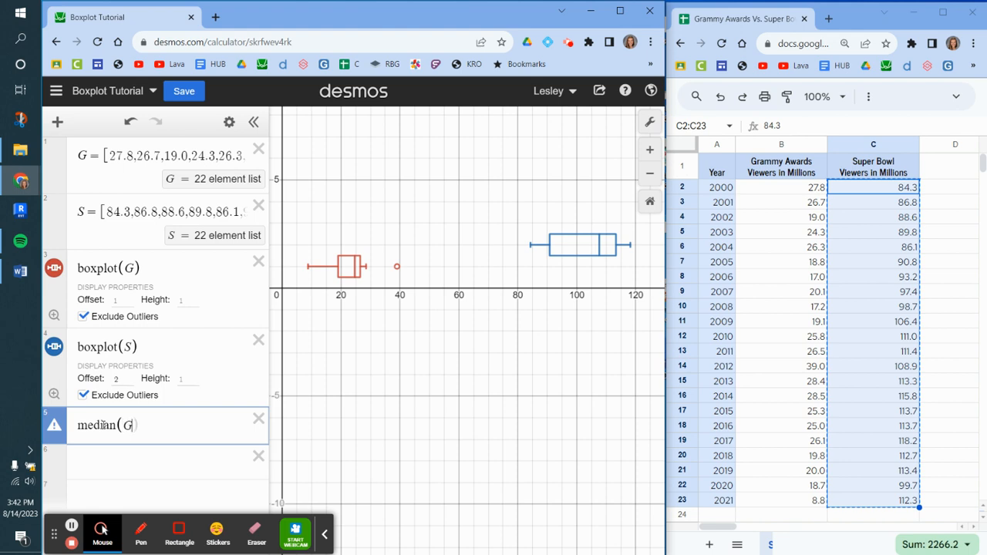
pyautogui.write('G)')
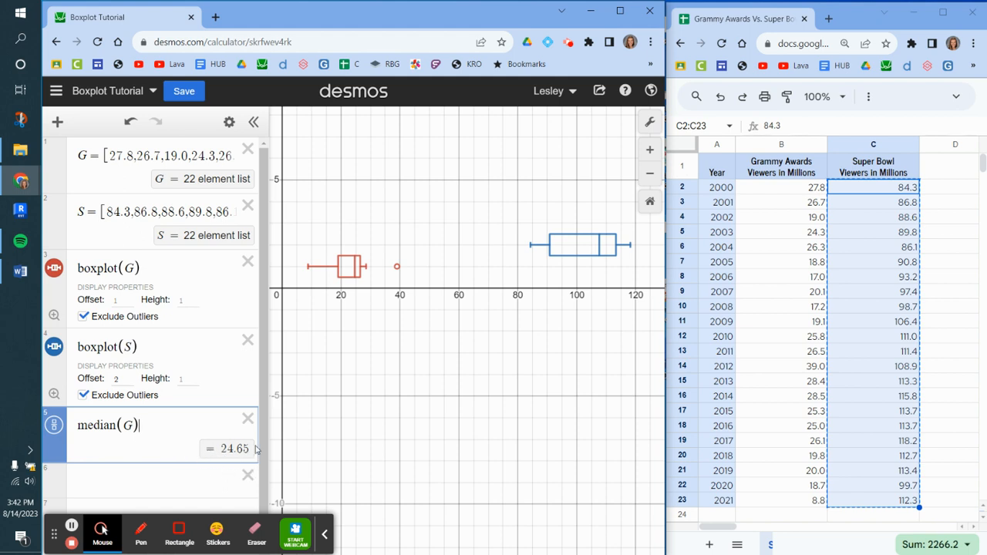
# Calculate the minimum of the Grammy Awards data with min(G) on the sixth expression line
pyautogui.click(89, 477)
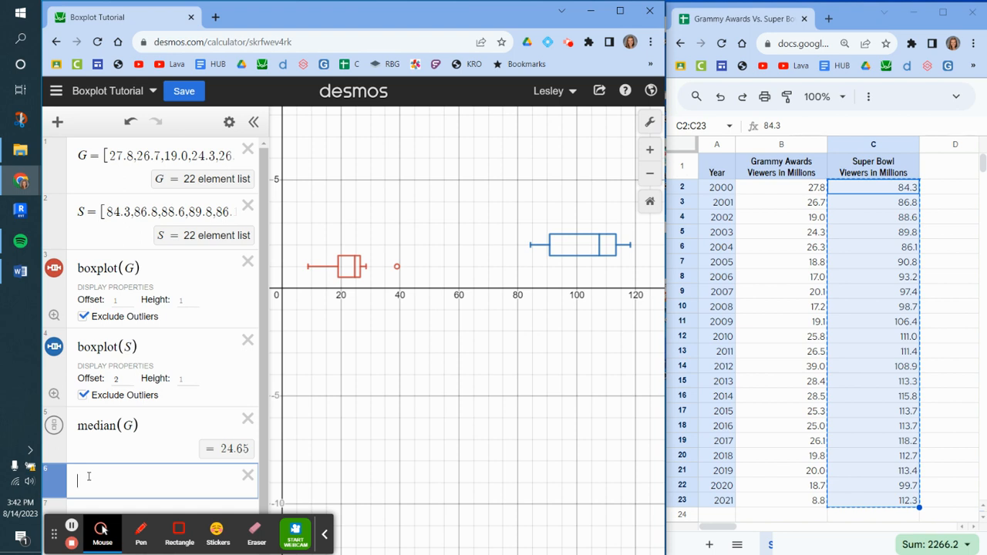
pyautogui.write('min')
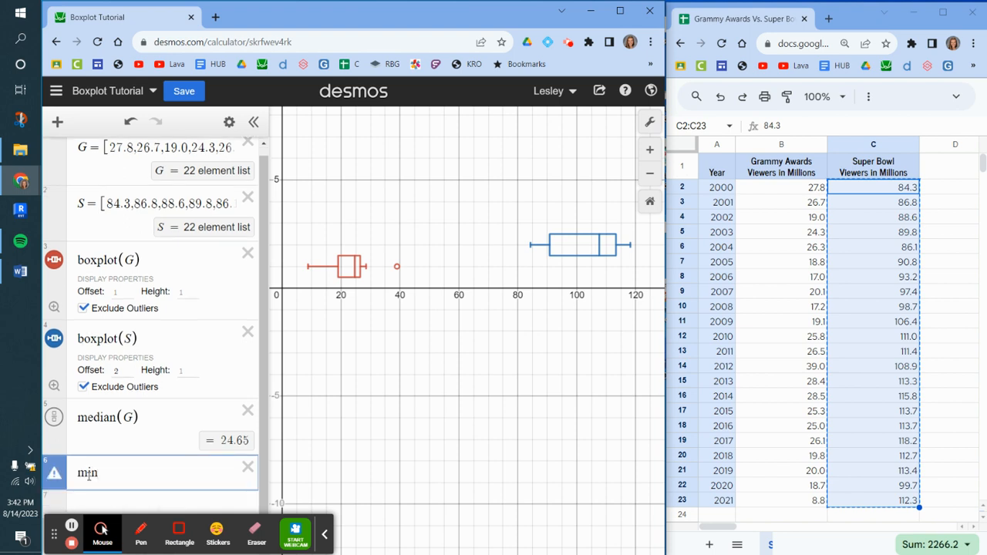
pyautogui.write('(')
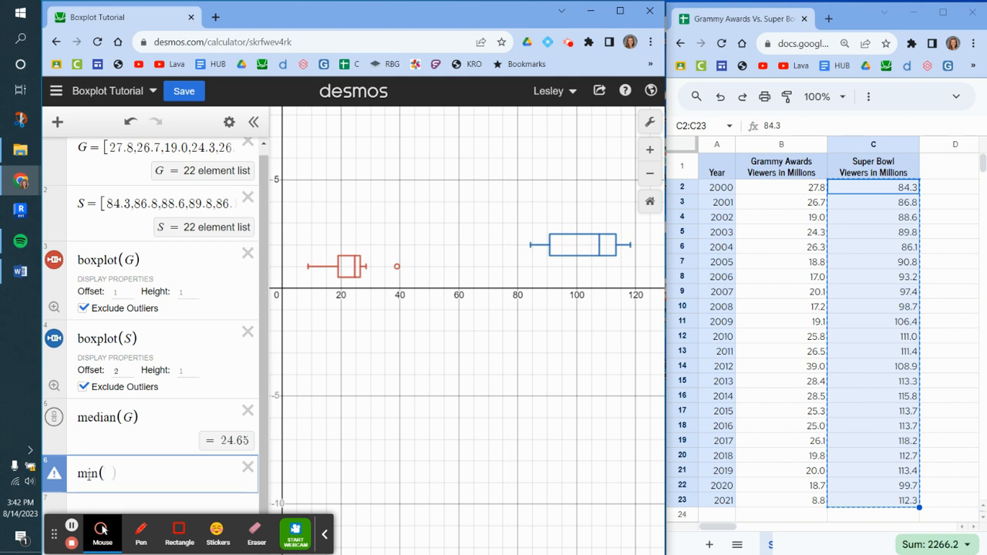
pyautogui.write('G)')
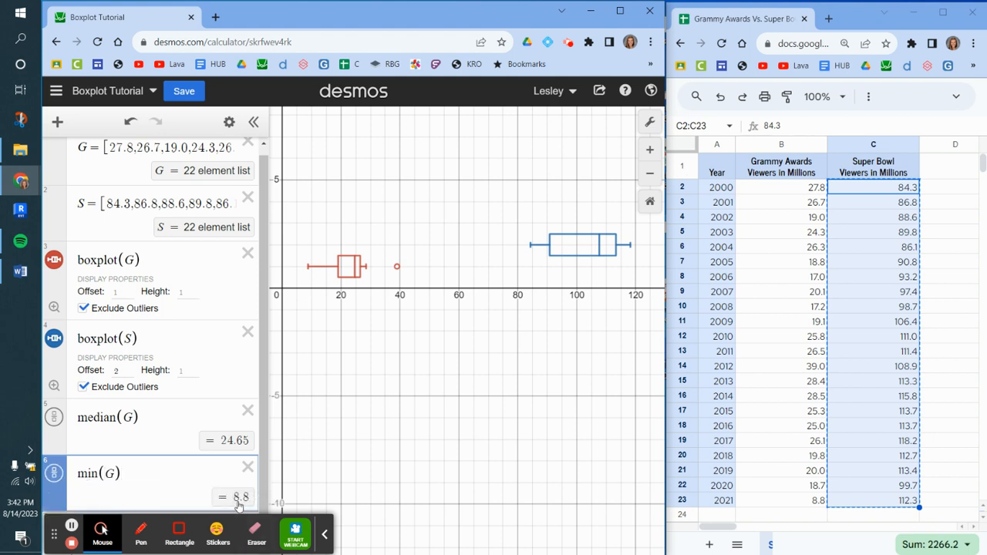
# Calculate the maximum of the Grammy Awards data with max(G) on the seventh expression line
pyautogui.click(126, 503)
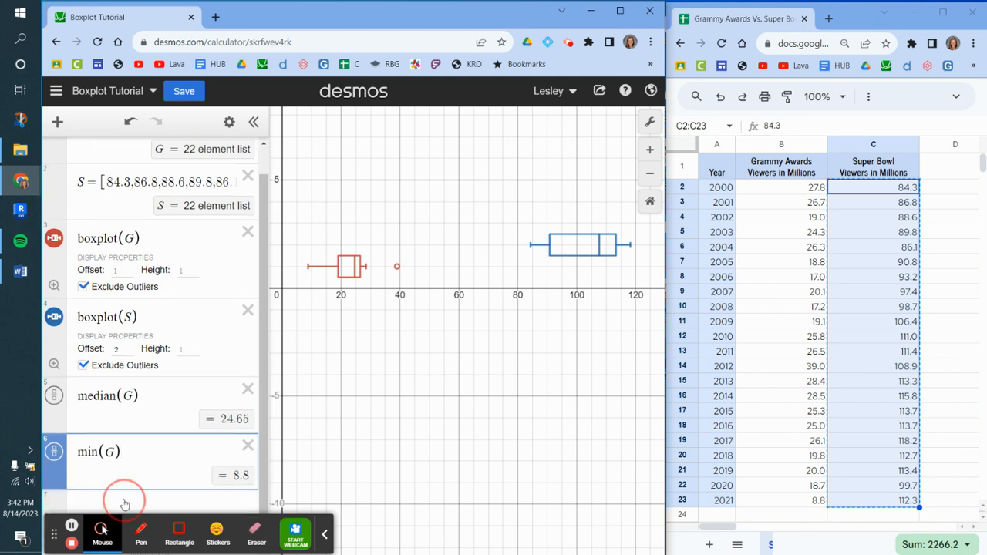
pyautogui.write('ma')
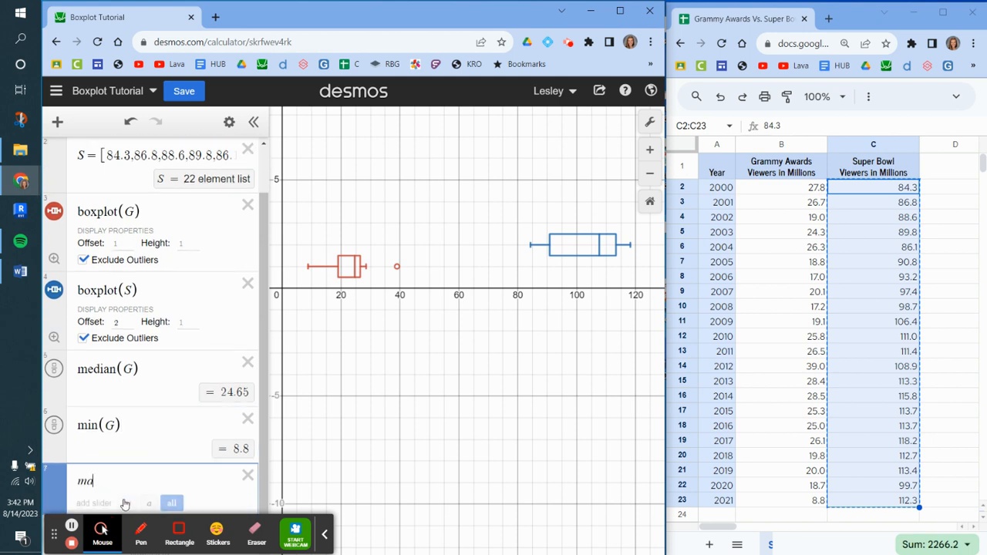
pyautogui.write('x(G')
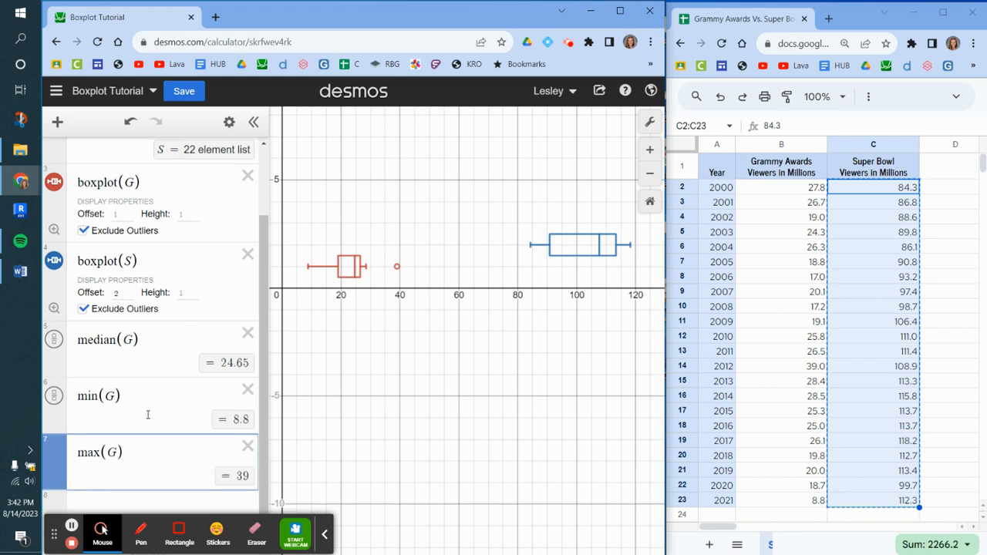
# Calculate the first quartile of the Grammy Awards data with quartile(G,1) on the eighth expression line
pyautogui.click(101, 503)
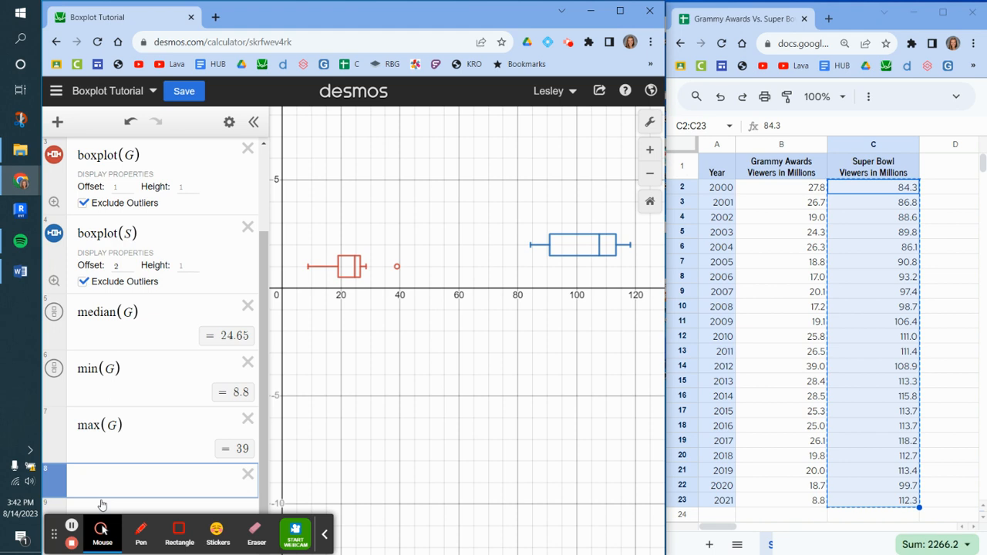
pyautogui.write('quar')
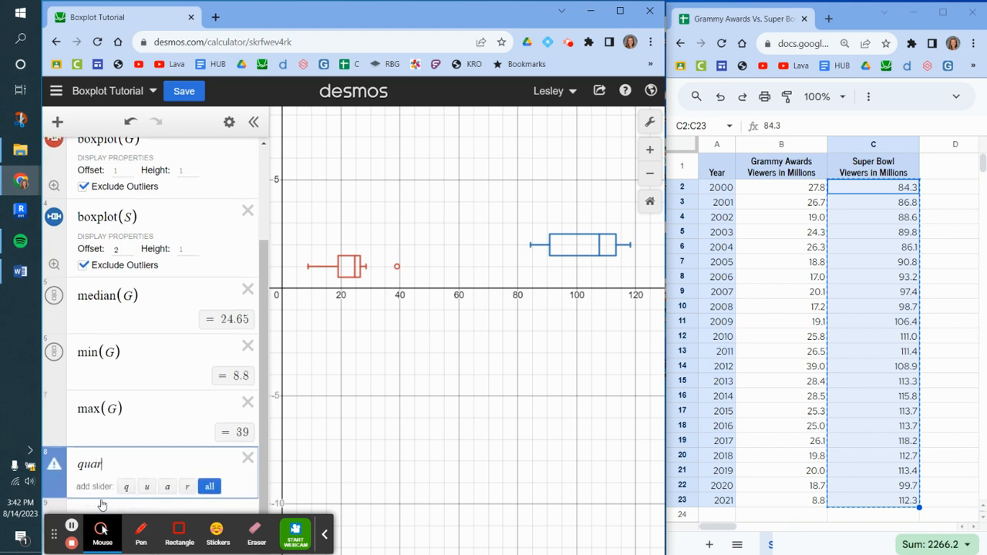
pyautogui.write('tile')
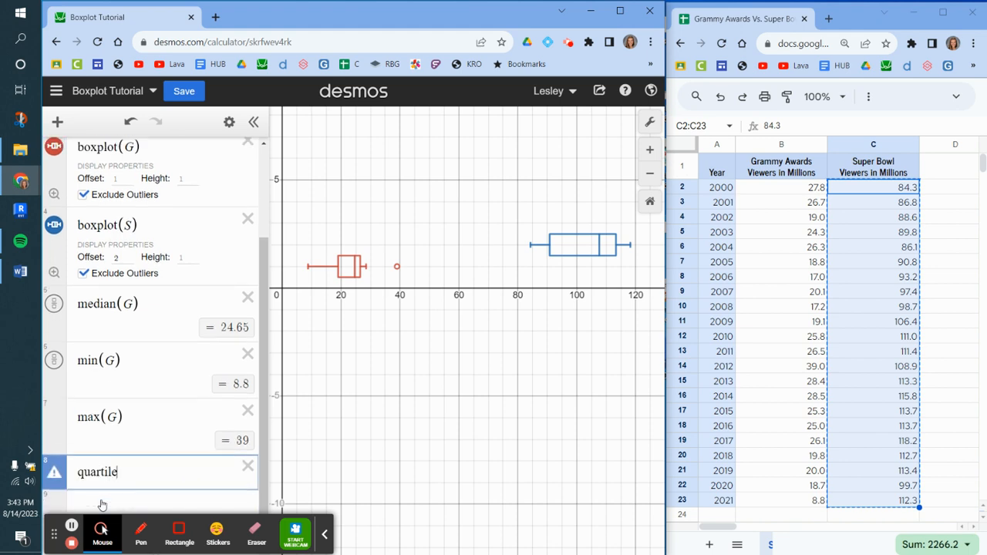
pyautogui.write('(')
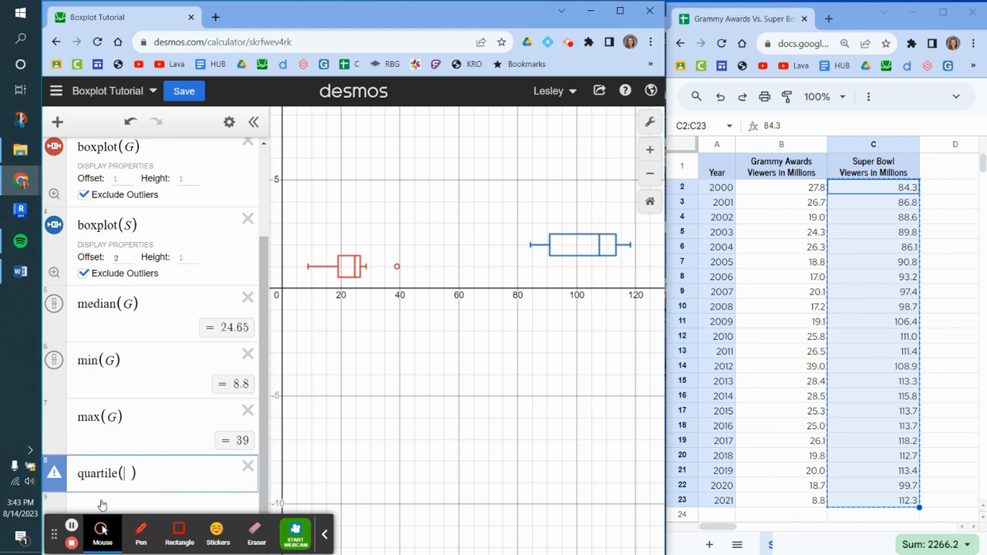
pyautogui.write('G')
pyautogui.write(',1')
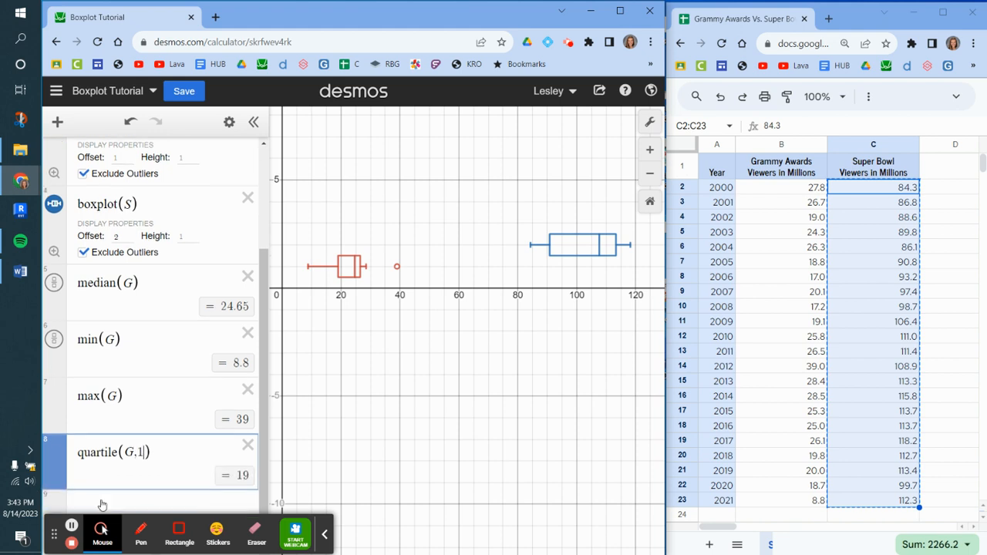
# Copy the first-quartile expression to the ninth line and change it to quartile(G,3) for the third quartile
pyautogui.click(152, 452)
pyautogui.moveTo(152, 452); pyautogui.dragTo(78, 451)
pyautogui.hotkey('ctrl', 'c')
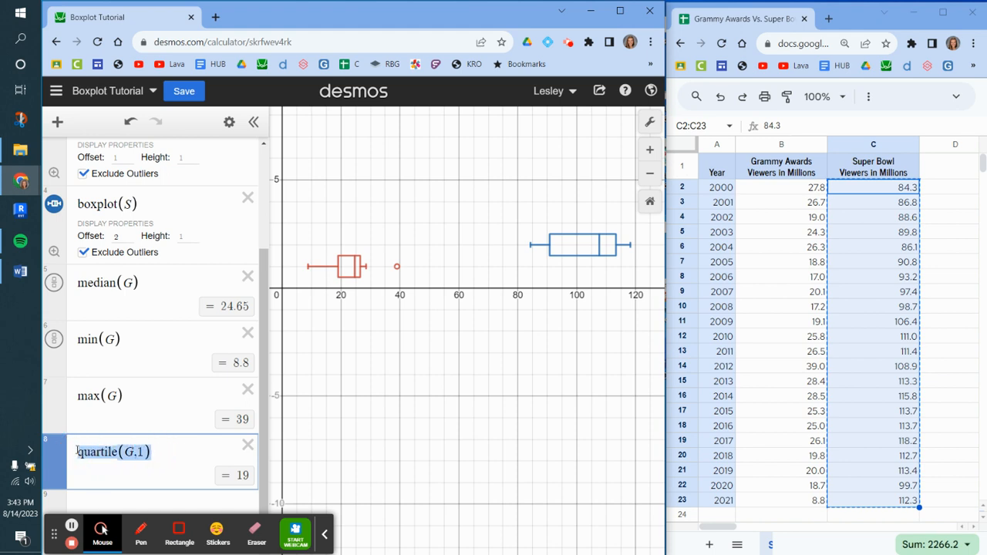
pyautogui.click(88, 503)
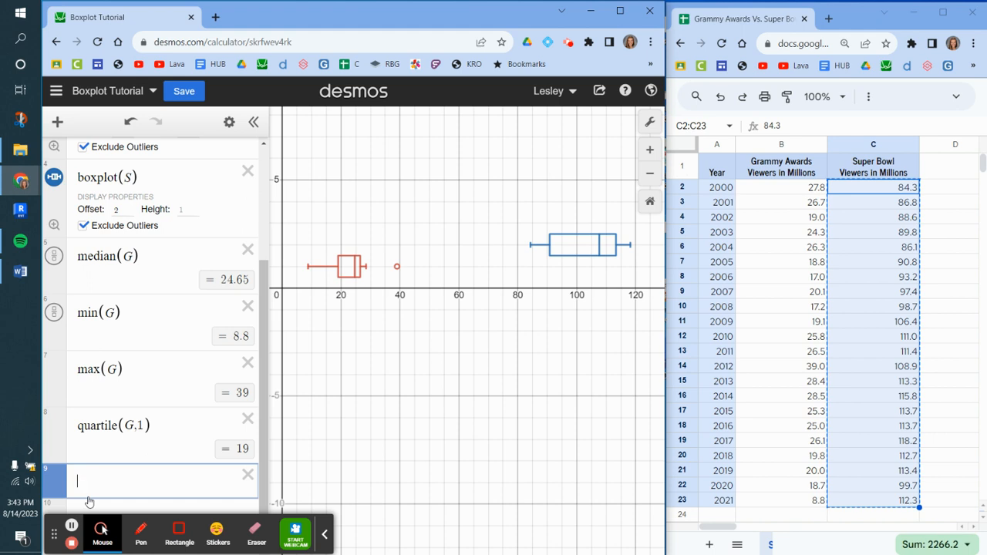
pyautogui.hotkey('ctrl', 'v')
pyautogui.click(144, 479)
pyautogui.press('BackSpace')
pyautogui.write('3')
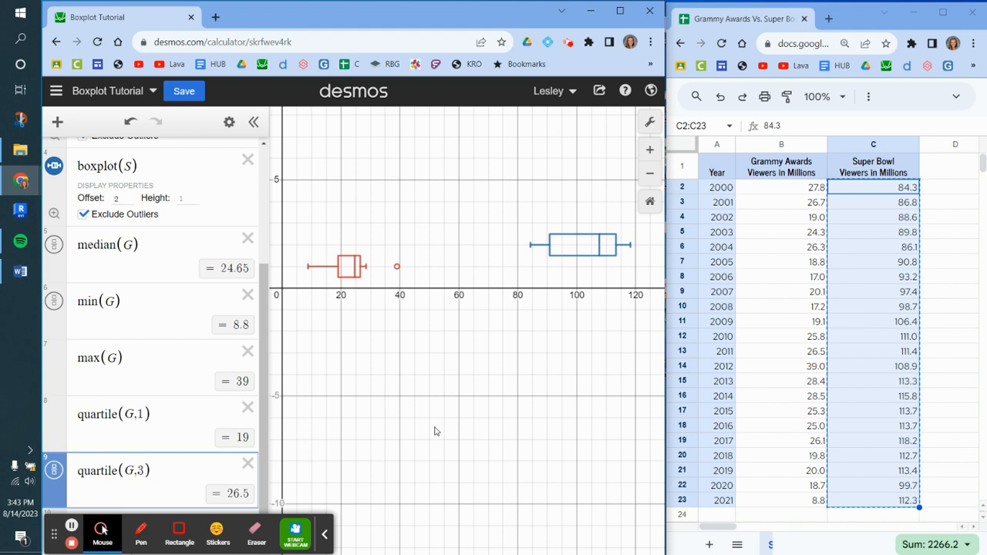
pyautogui.click(71, 527)
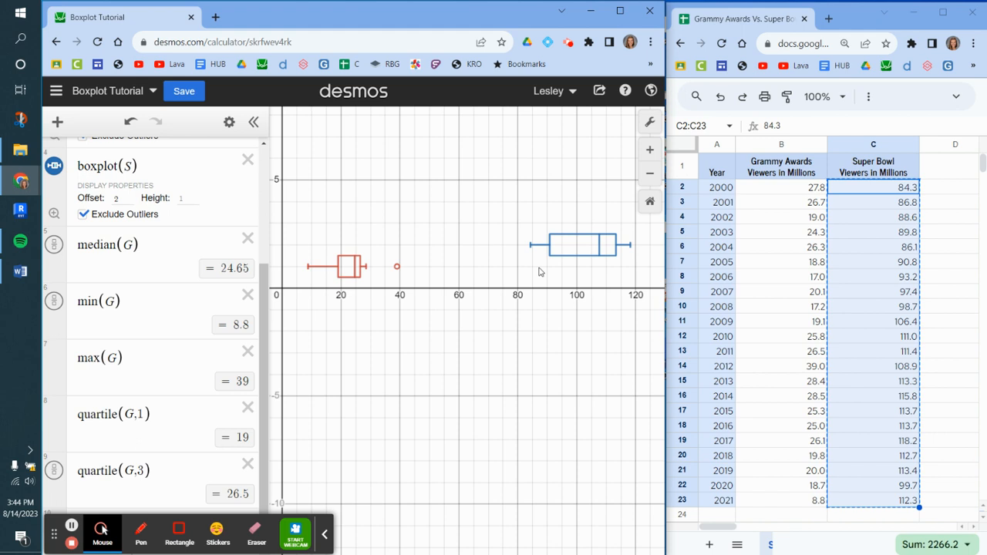
# Maximize the calculator window and label the graph's x-axis "Millions of Viewers"
pyautogui.click(620, 11)
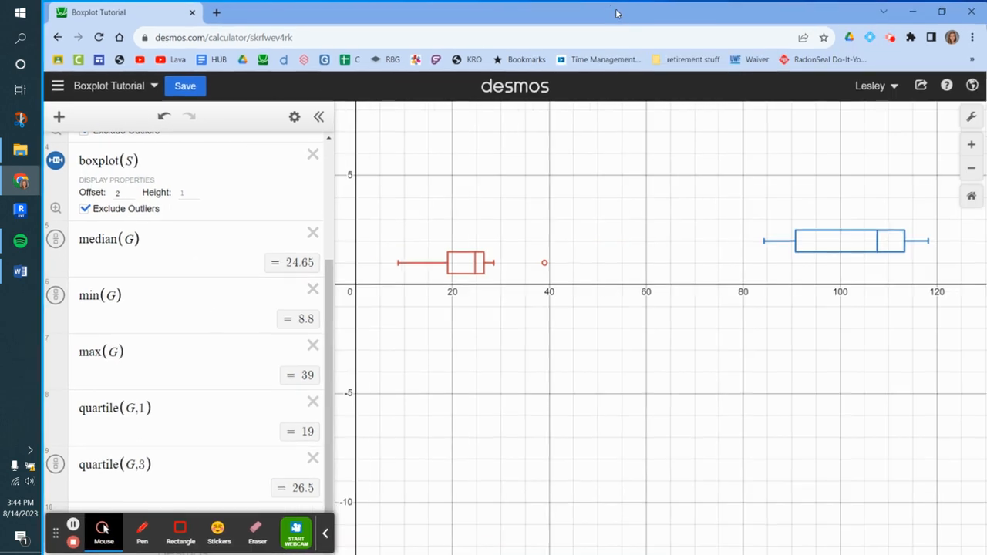
pyautogui.click(971, 115)
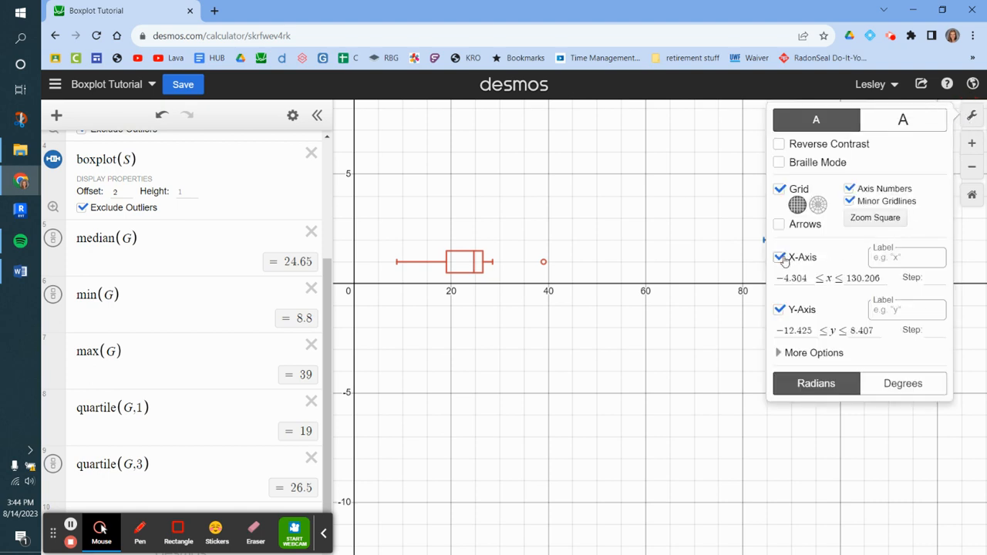
pyautogui.click(887, 258)
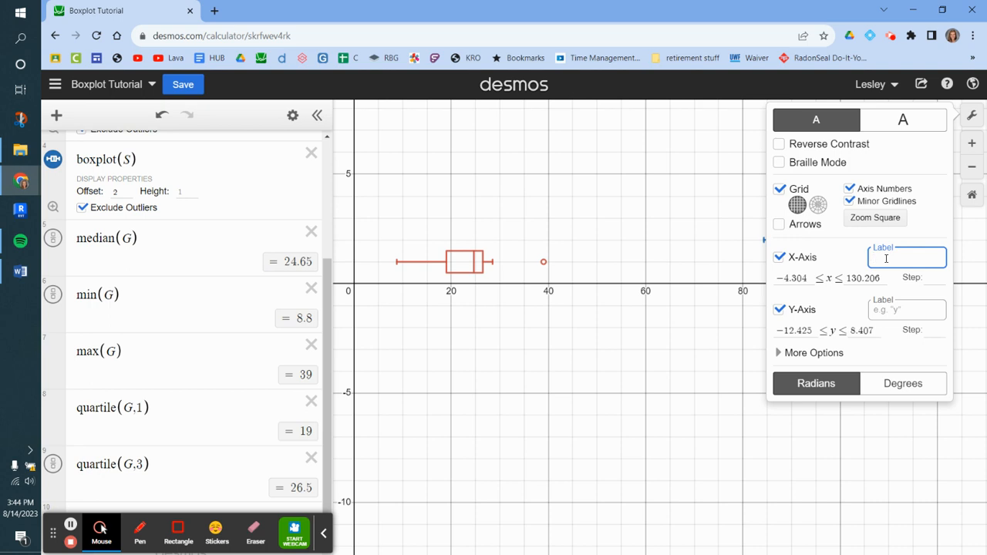
pyautogui.write('Mill')
pyautogui.write('ions of')
pyautogui.write(' Vie')
pyautogui.write('wers')
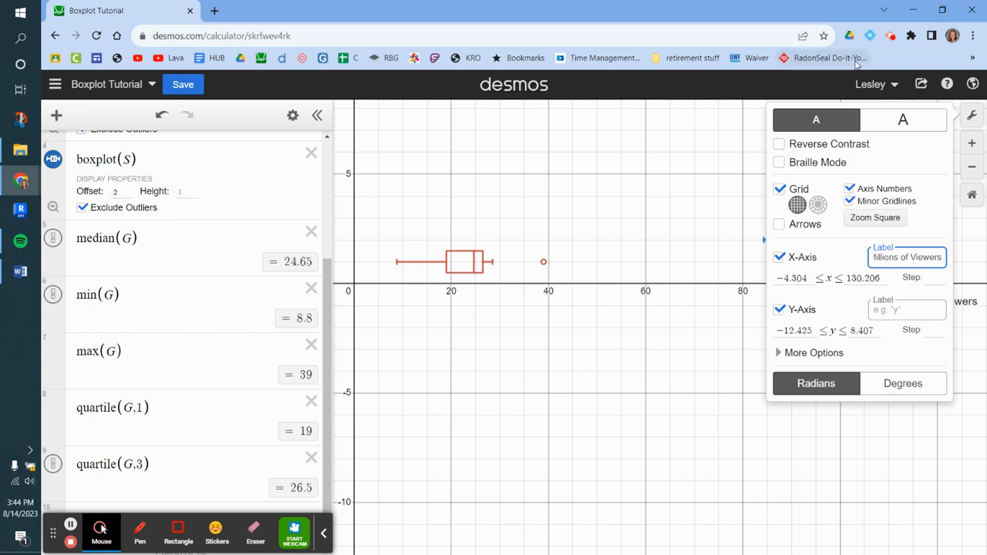
pyautogui.click(729, 411)
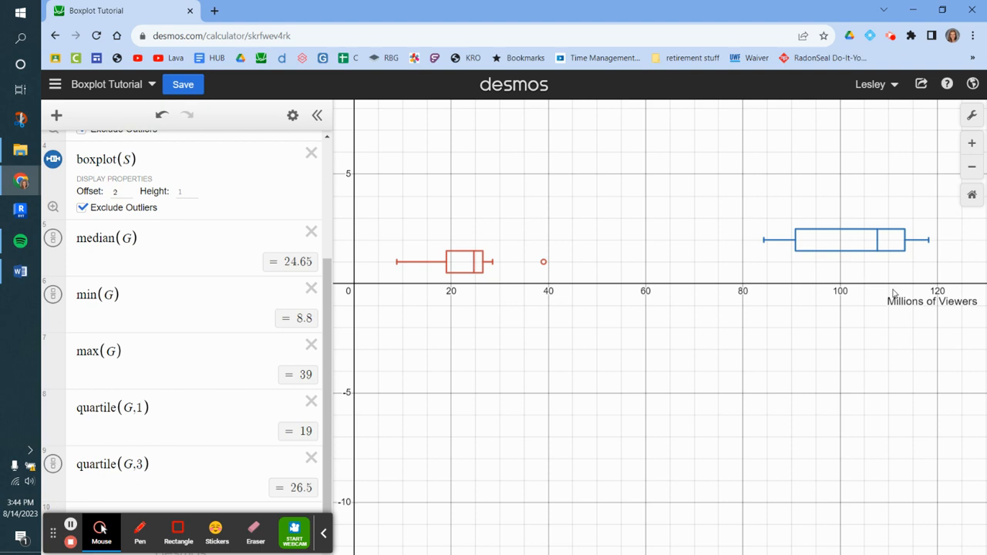
# Set the lower limit of the graph's x-axis to 0
pyautogui.click(974, 116)
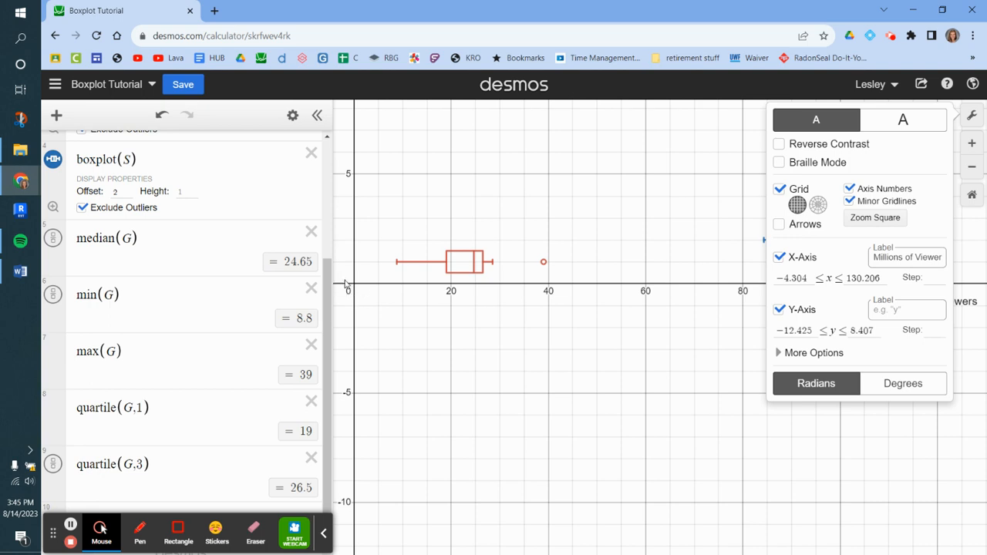
pyautogui.click(807, 277)
pyautogui.press('BackSpace')
pyautogui.press('BackSpace')
pyautogui.press('BackSpace')
pyautogui.press('BackSpace')
pyautogui.press('BackSpace')
pyautogui.press('BackSpace')
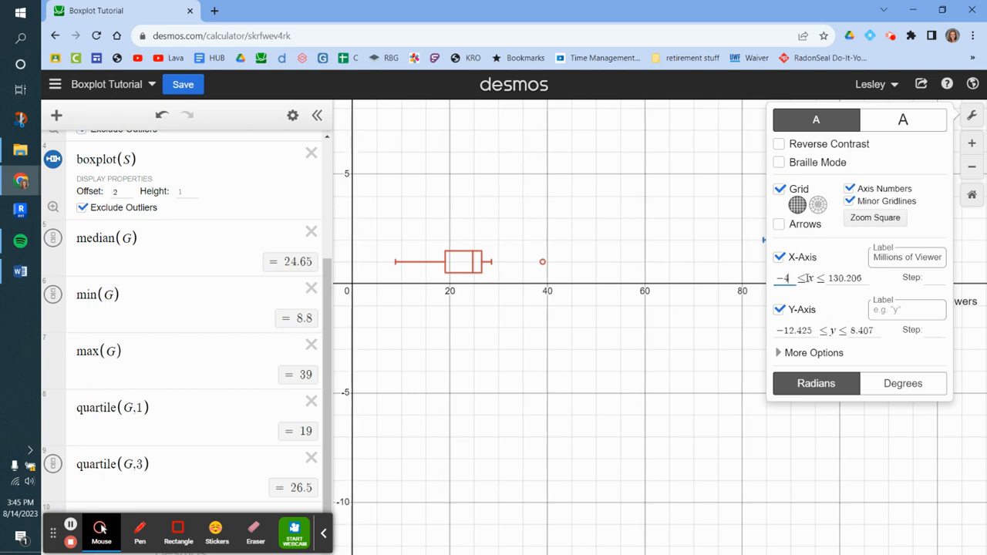
pyautogui.write('0')
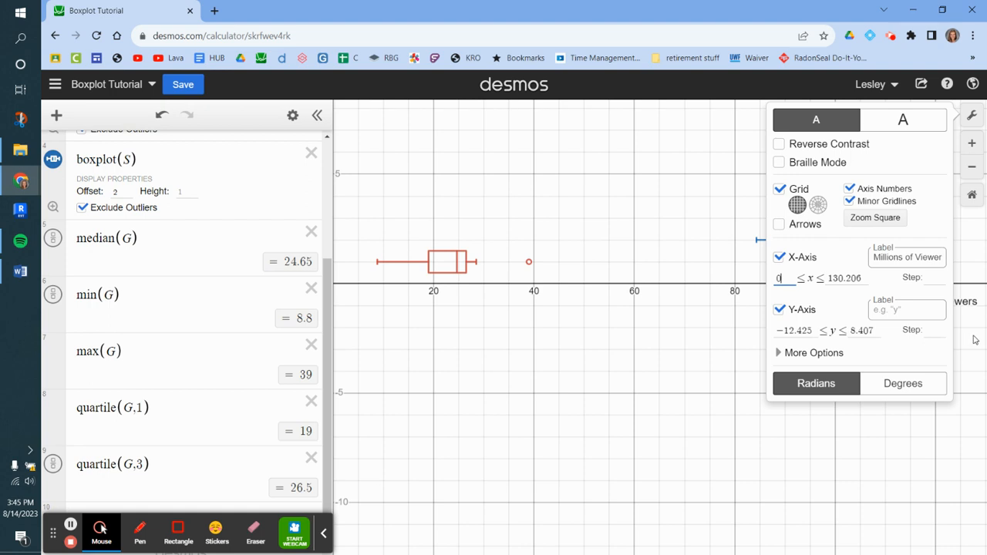
# Set the upper limit of the graph's x-axis to 115 and close the graph settings
pyautogui.click(868, 131)
pyautogui.doubleClick(835, 278)
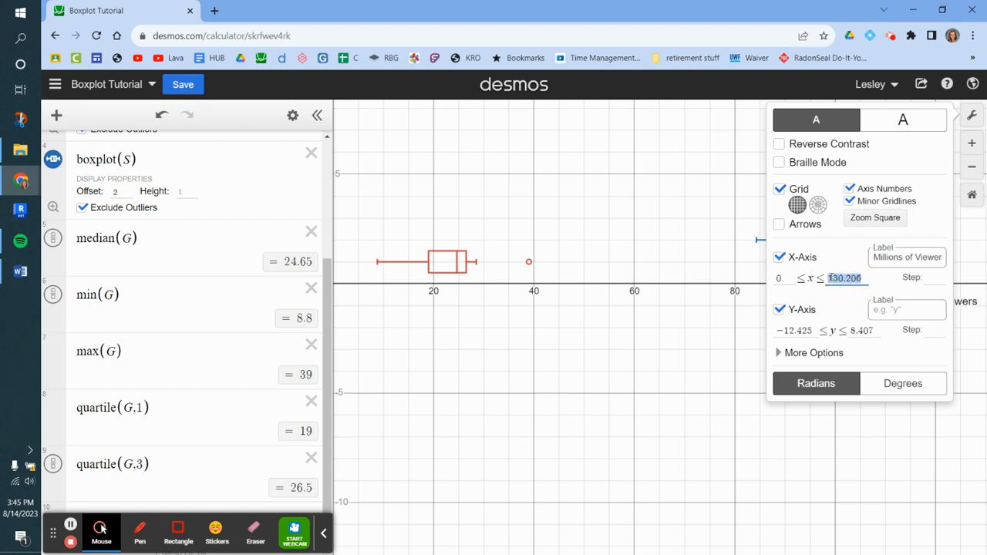
pyautogui.write('115')
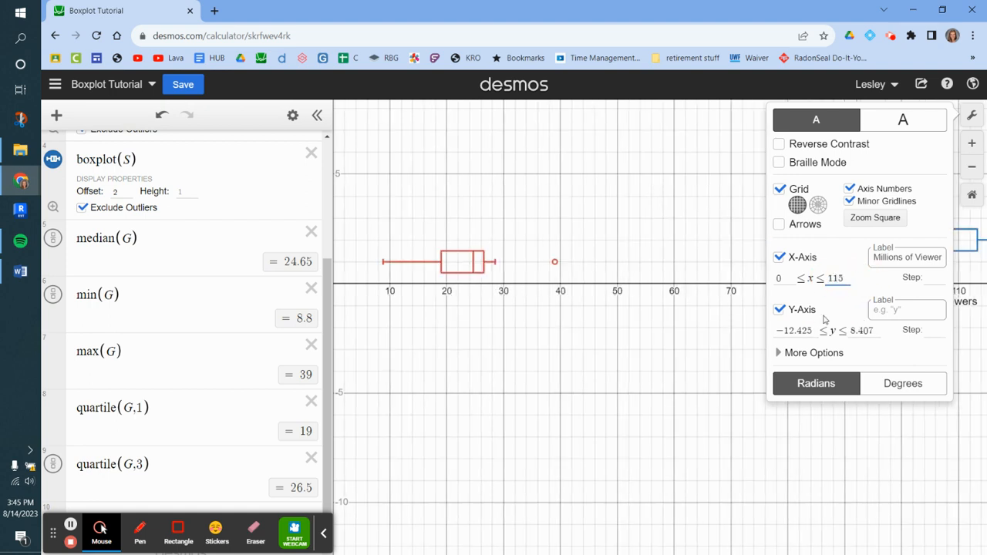
pyautogui.click(769, 479)
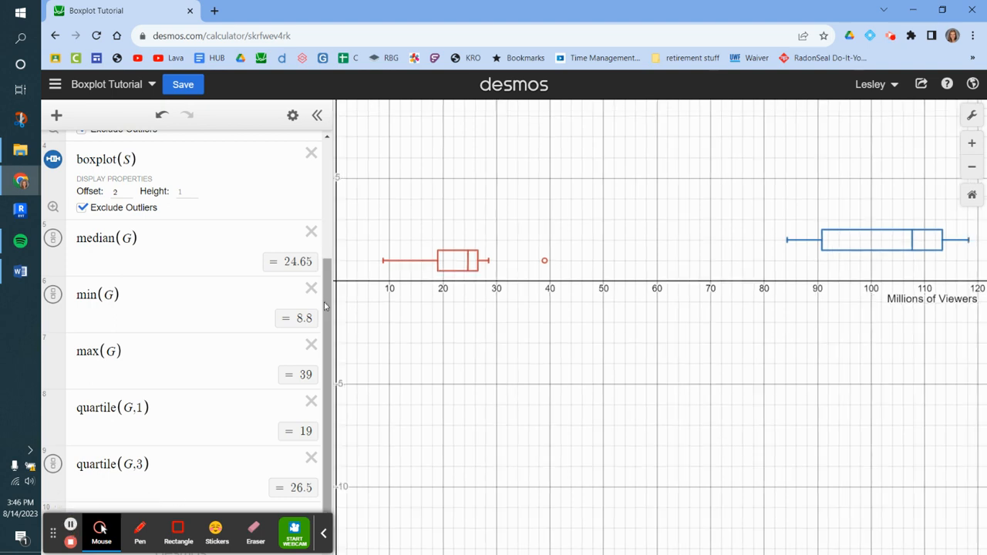
# Return to the start of the expression list, where lists G and S are defined
pyautogui.moveTo(324, 307); pyautogui.dragTo(323, 177)
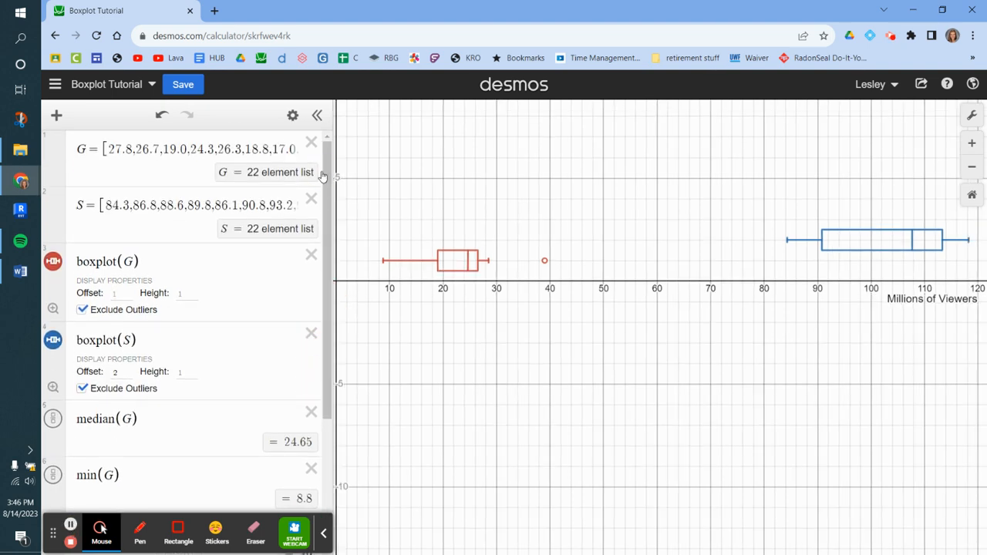